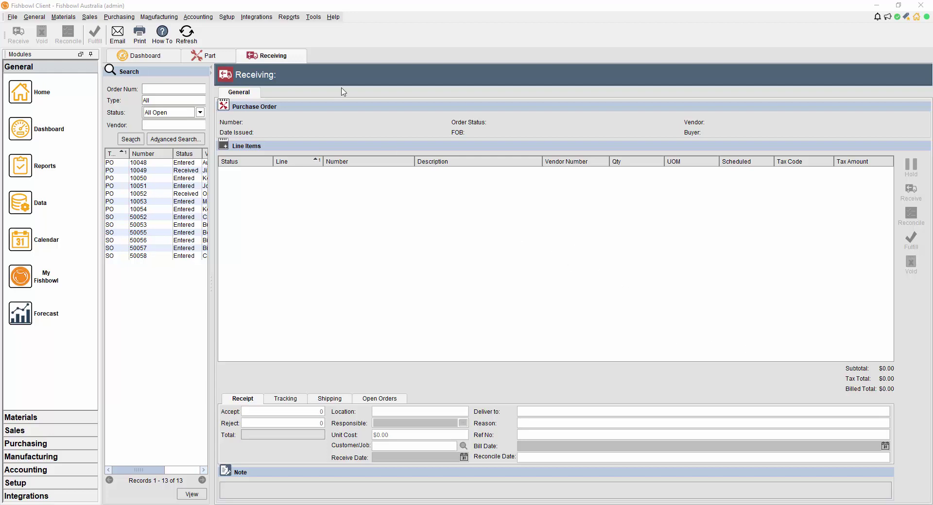
Open the A&B Distribution vendor record, look over its details and address, and display its parts purchase history.
click(130, 18)
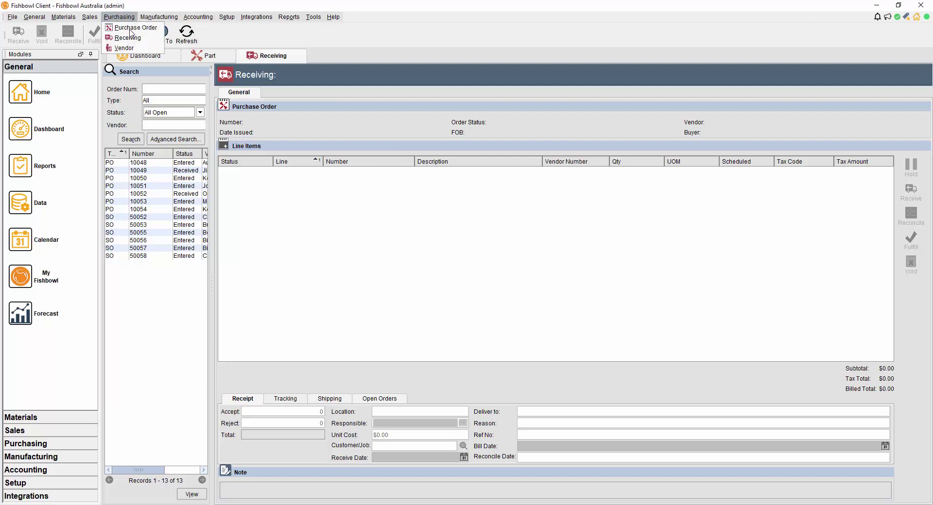
click(130, 48)
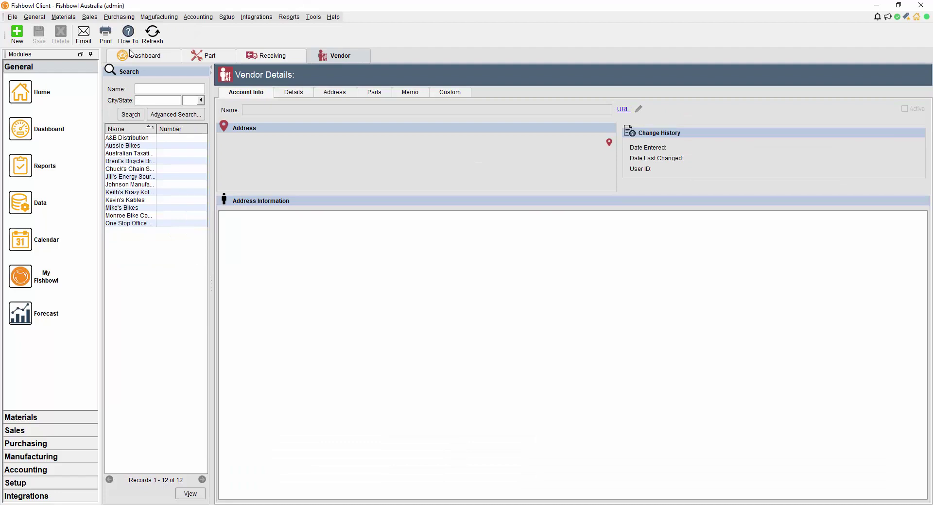
click(138, 139)
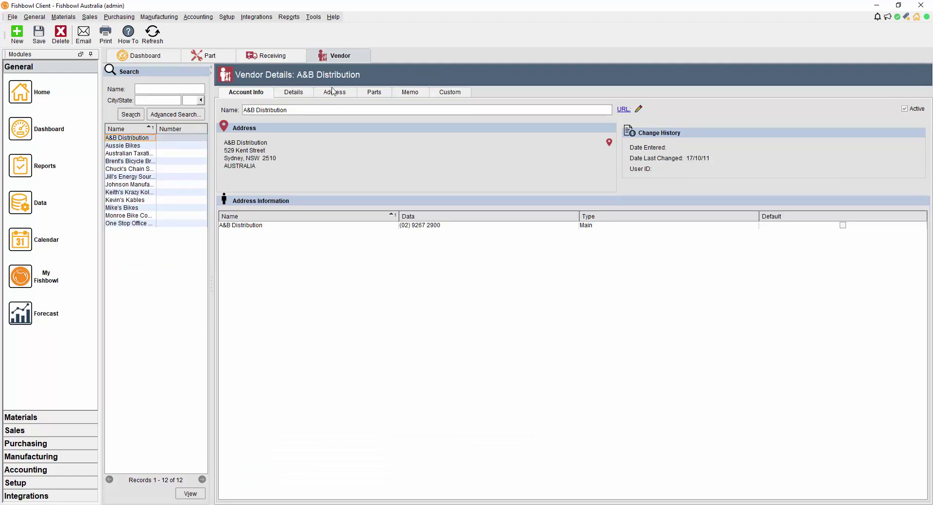
click(286, 94)
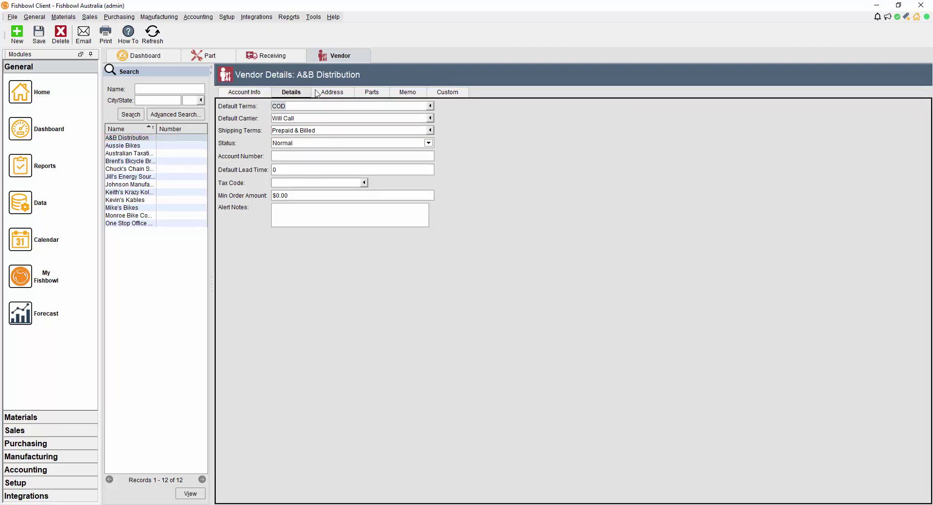
click(326, 94)
click(373, 93)
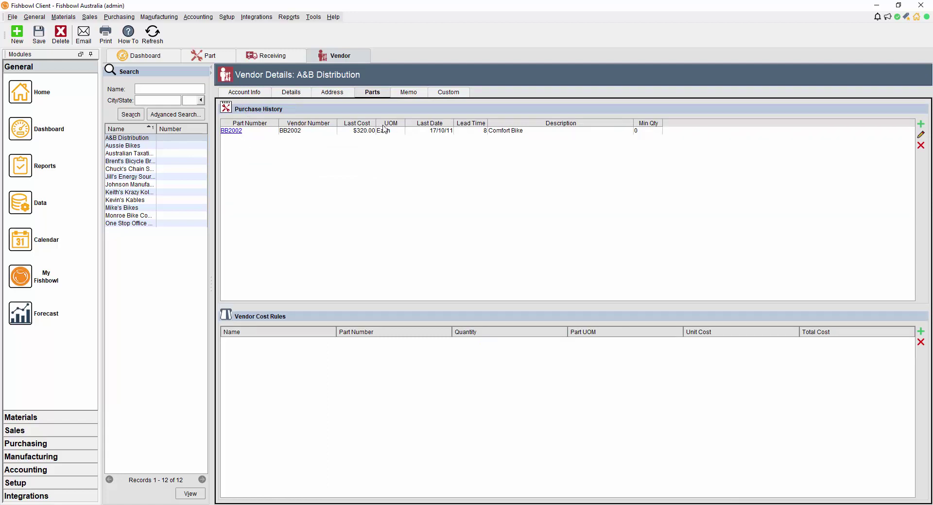
Set the minimum order quantity of the vendor's Comfort Bike part BB2002 to 2 and save the vendor.
click(541, 130)
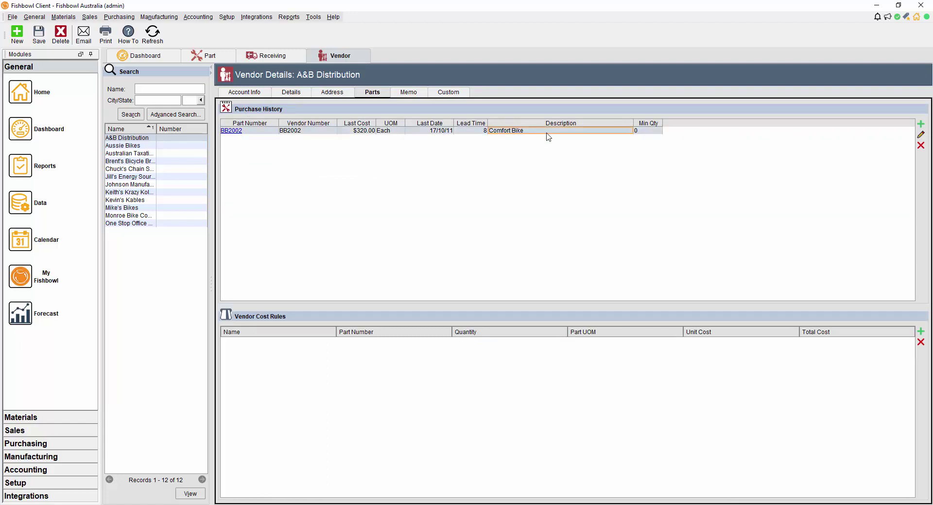
click(921, 135)
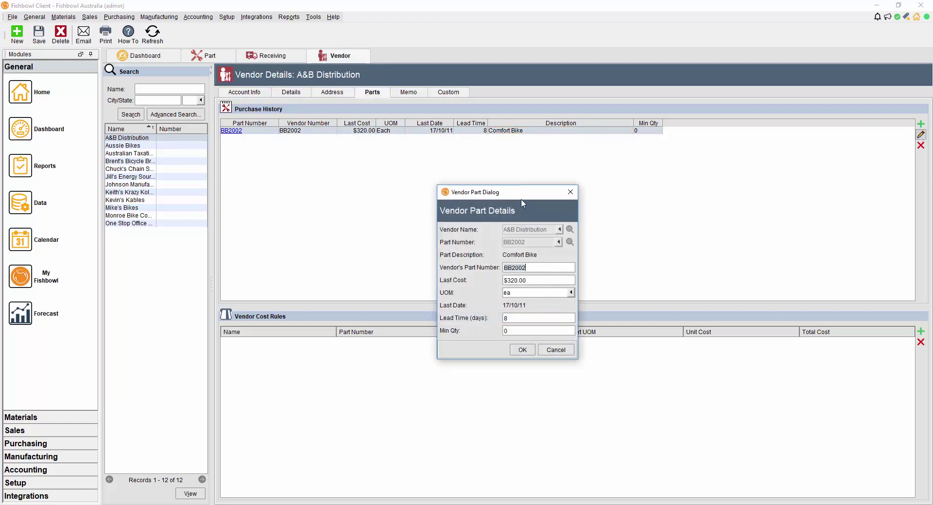
drag(519, 190, 505, 92)
click(509, 233)
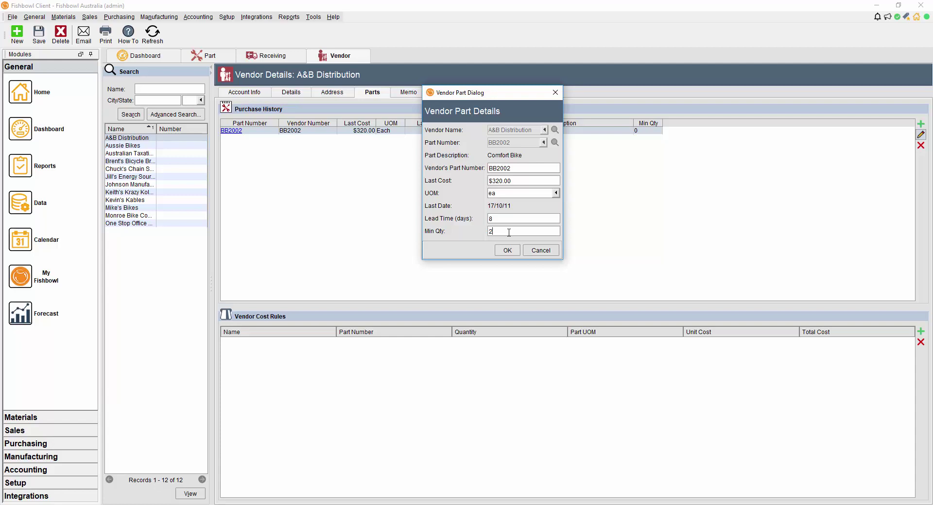
click(507, 249)
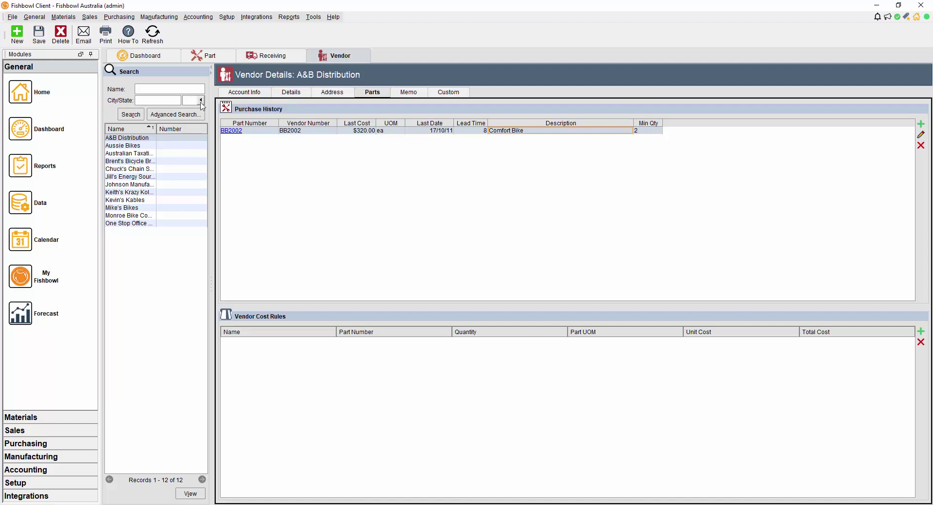
click(39, 32)
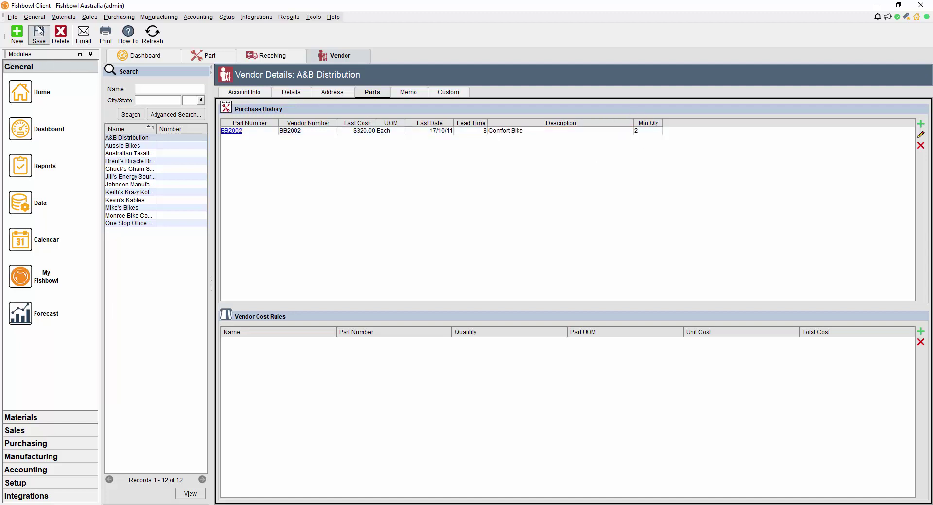
Add part B200 to the vendor with vendor part number 123654, last cost $10.00 and minimum quantity 3, and save the vendor.
click(921, 125)
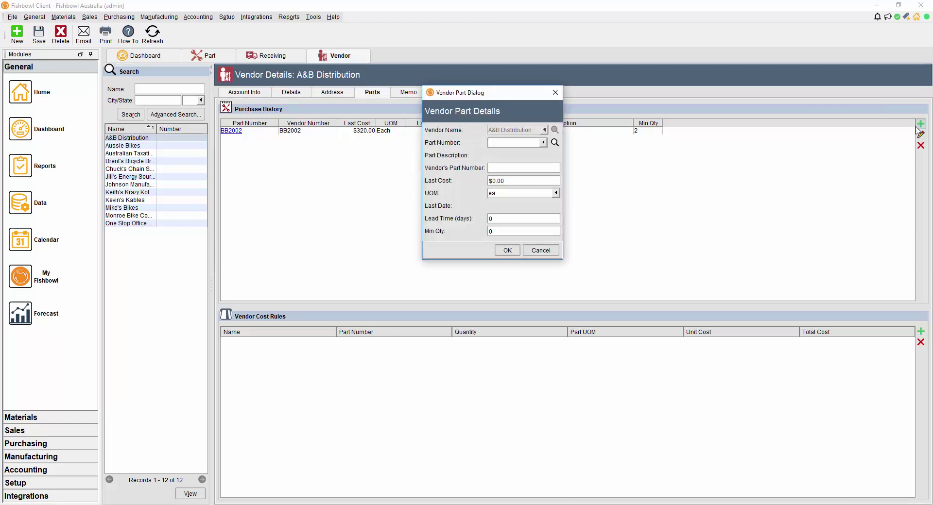
click(543, 143)
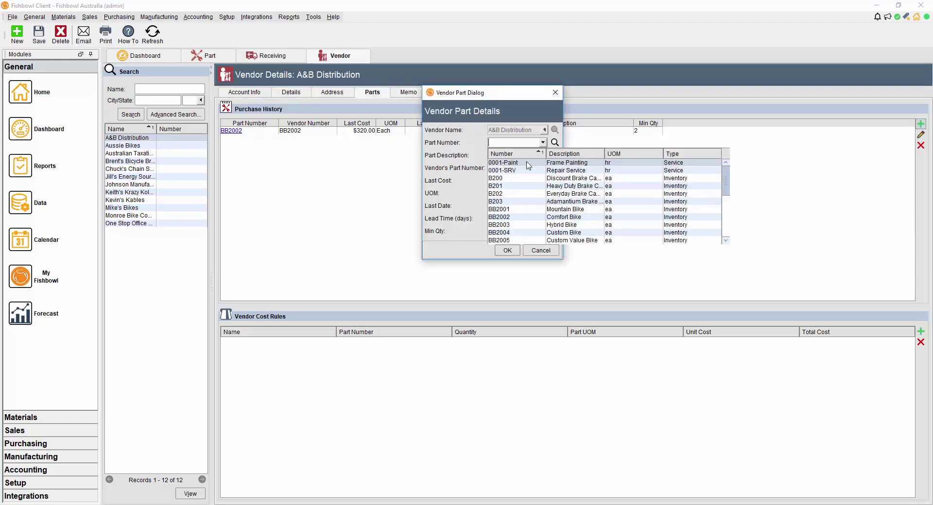
click(496, 178)
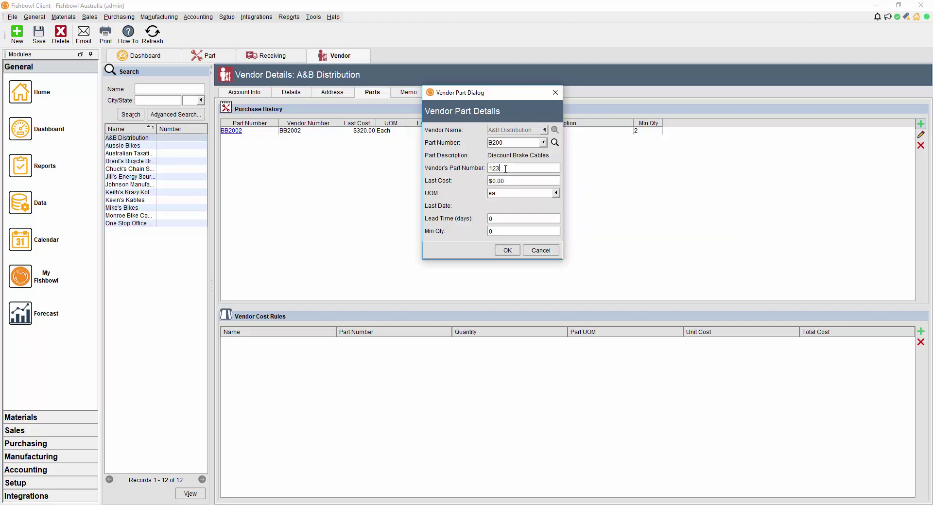
click(508, 182)
text(10)
click(509, 228)
click(511, 251)
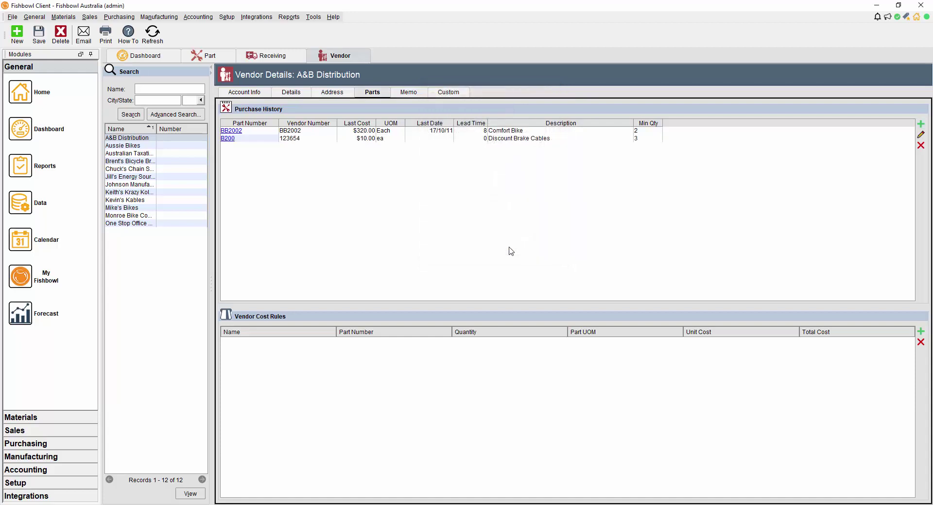
click(42, 33)
click(241, 93)
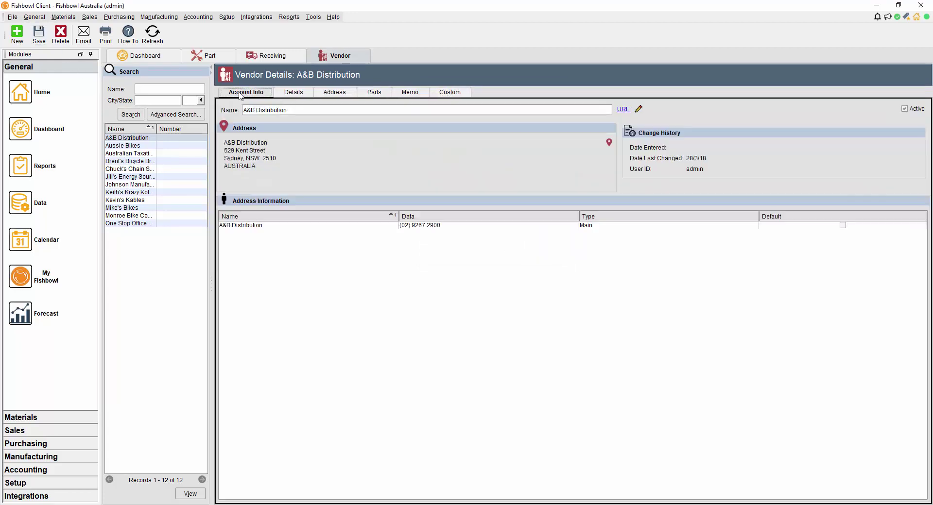
Create a new purchase order with A&B Distribution as the vendor.
click(119, 16)
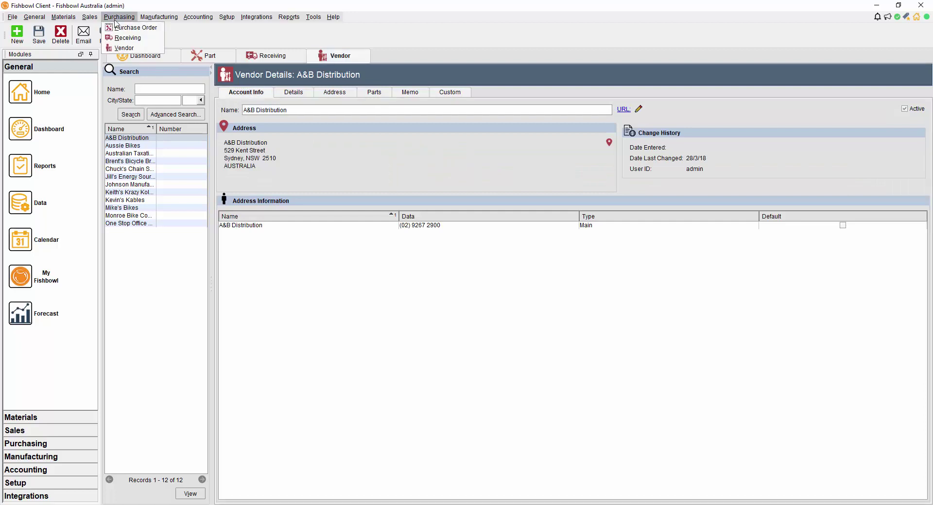
click(124, 28)
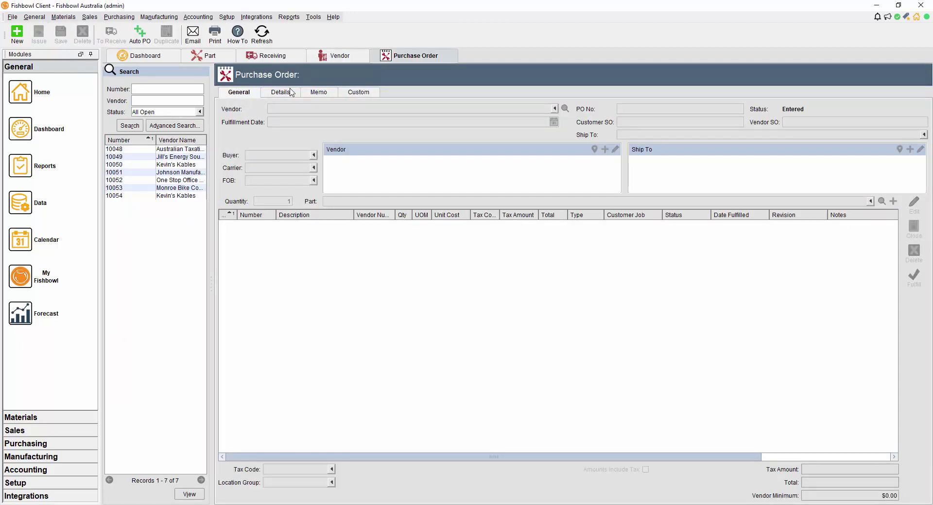
click(11, 38)
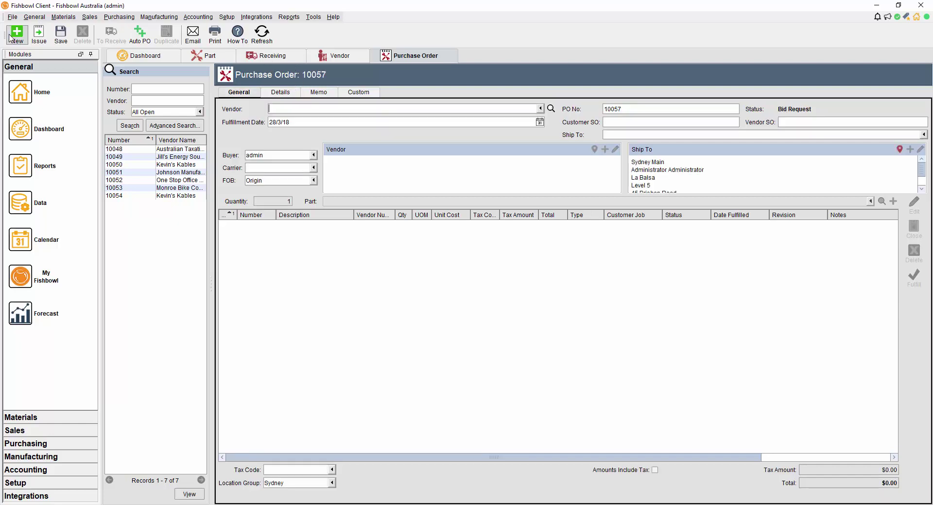
click(297, 110)
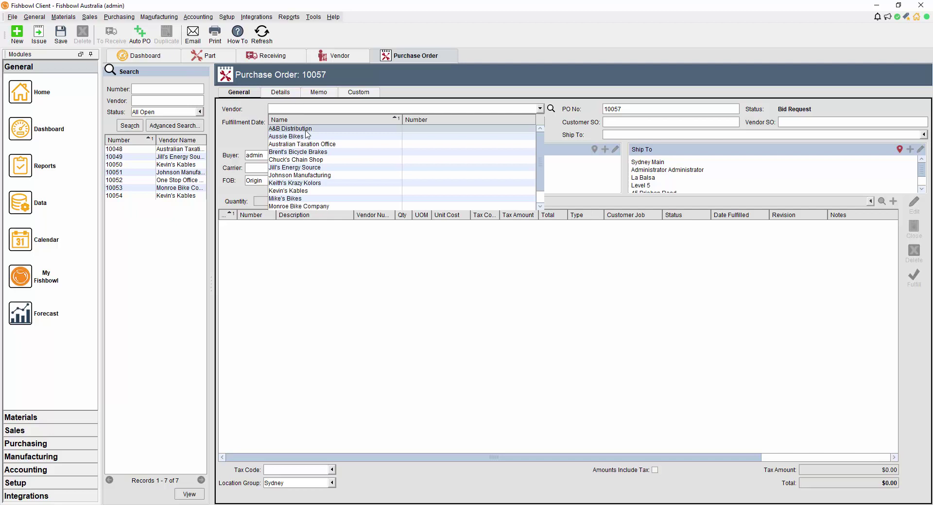
click(291, 129)
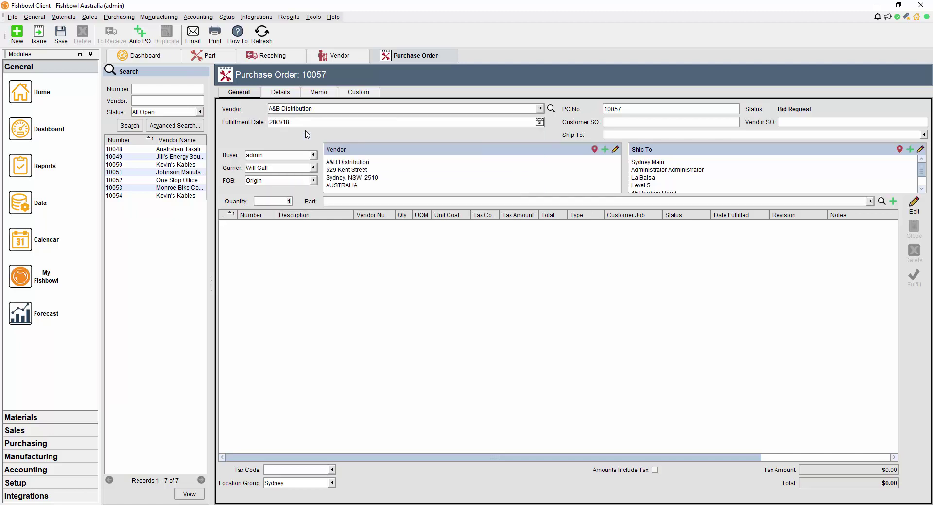
Check the vendor's part minimums, then add part B200 to the purchase order, accepting the vendor's minimum quantity of 3.
click(339, 200)
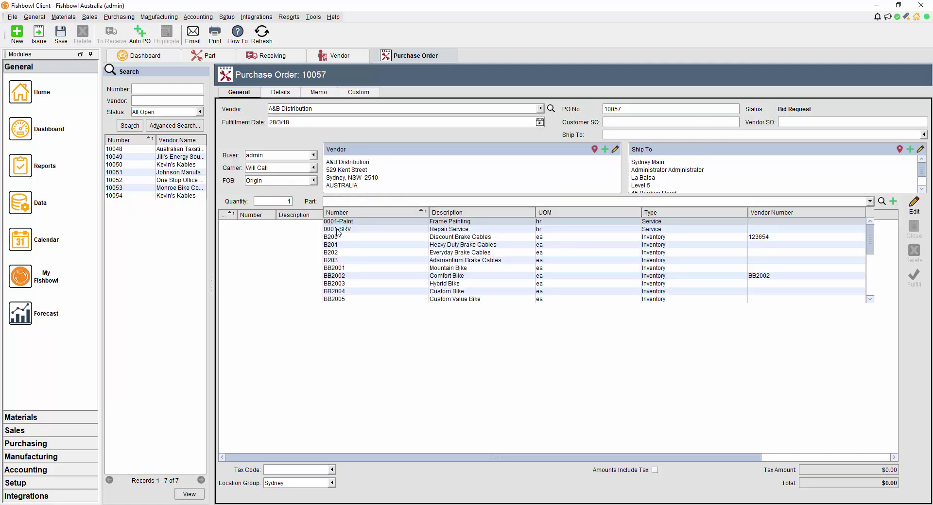
click(393, 134)
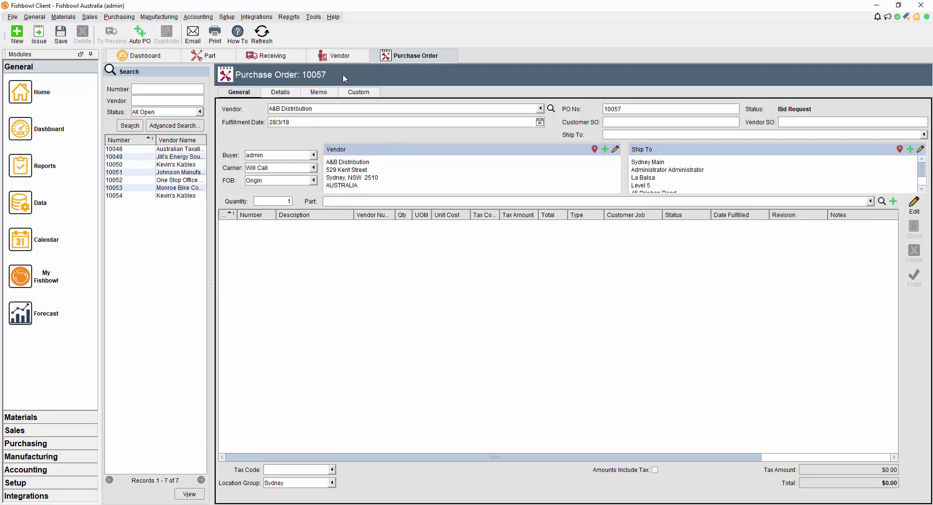
click(340, 53)
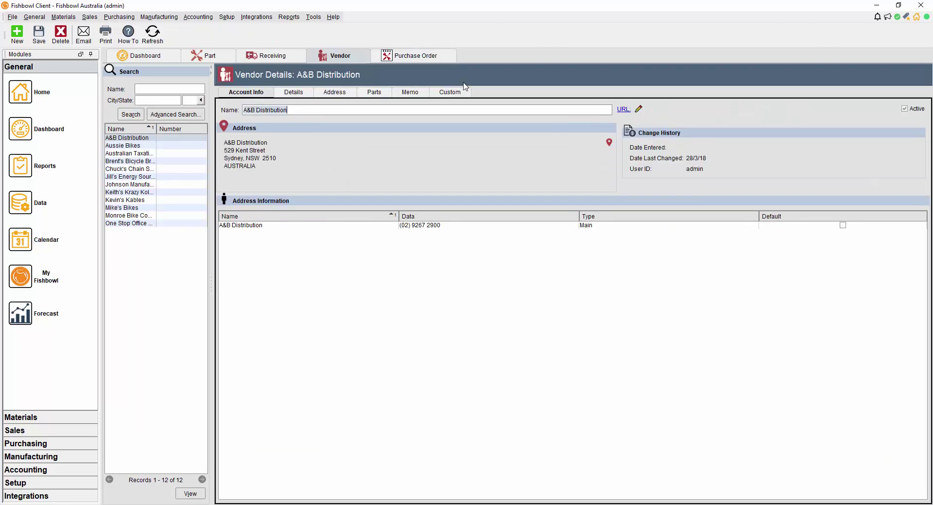
click(373, 93)
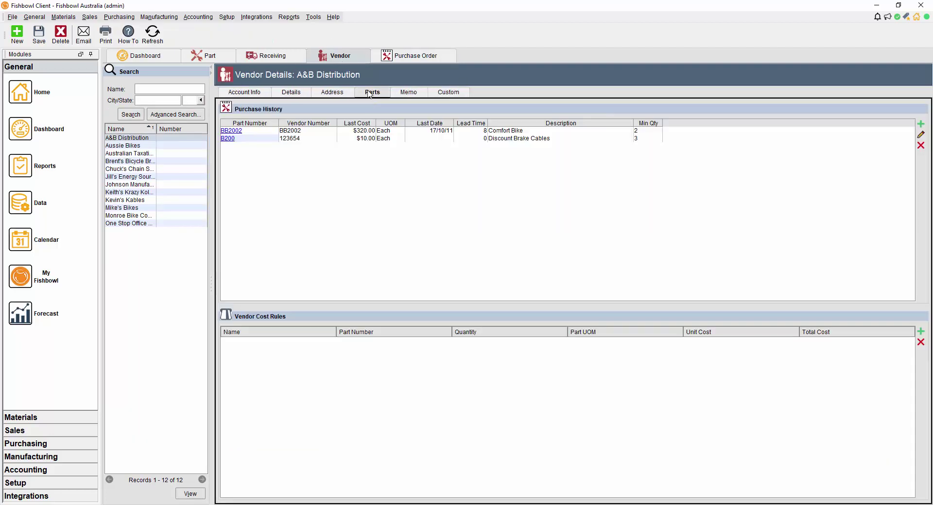
click(414, 55)
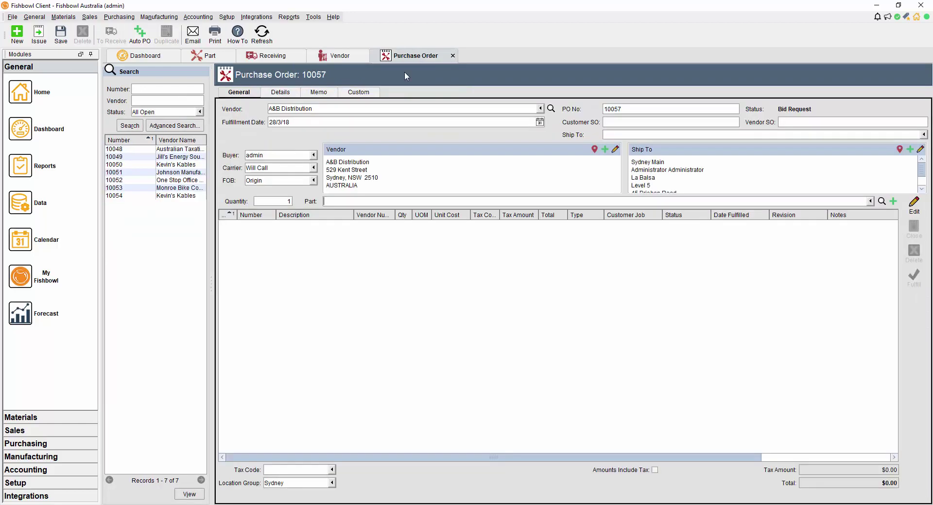
click(374, 202)
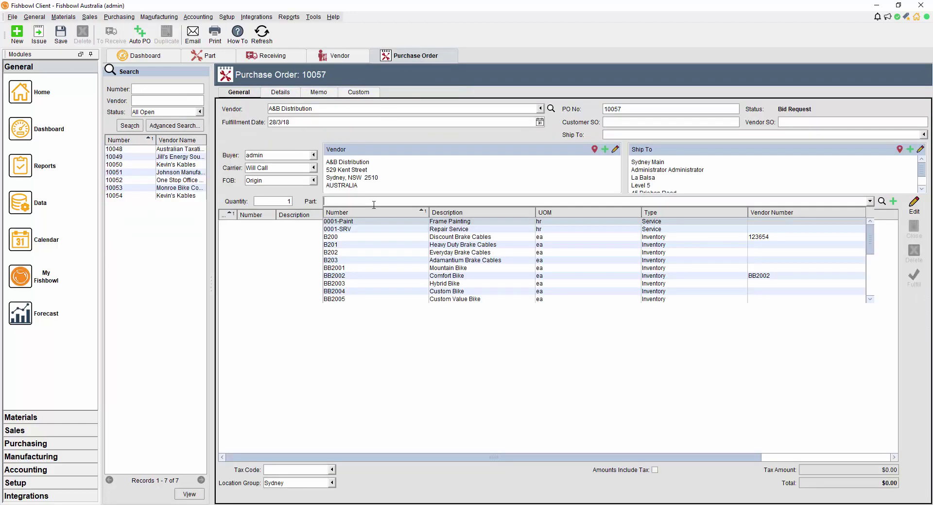
text(b200)
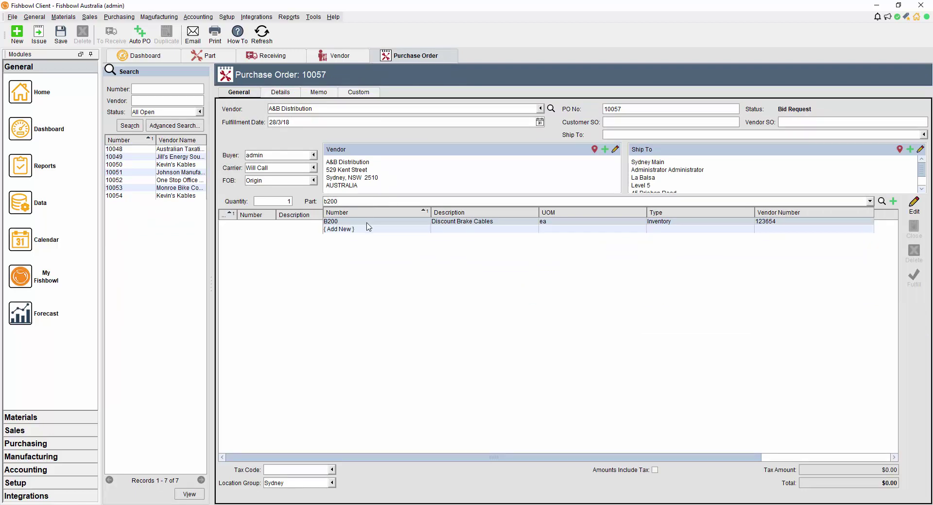
click(367, 223)
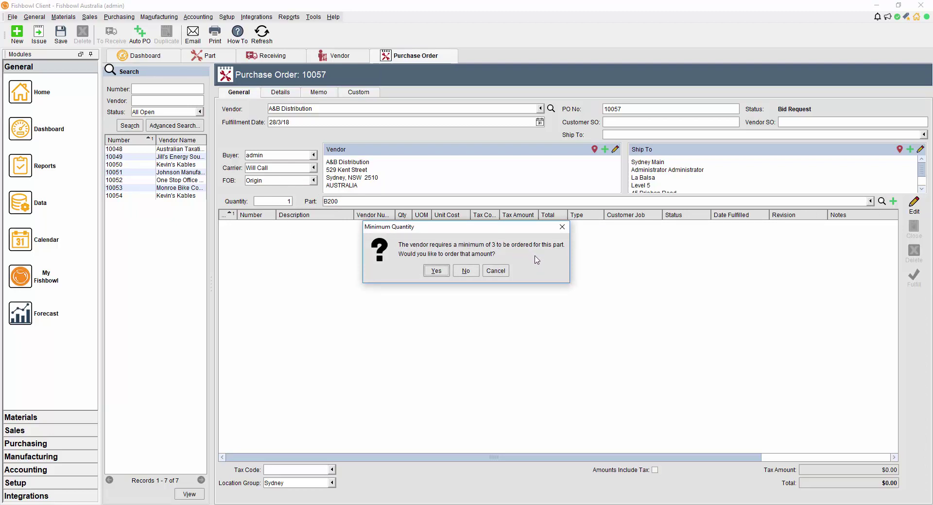
click(436, 271)
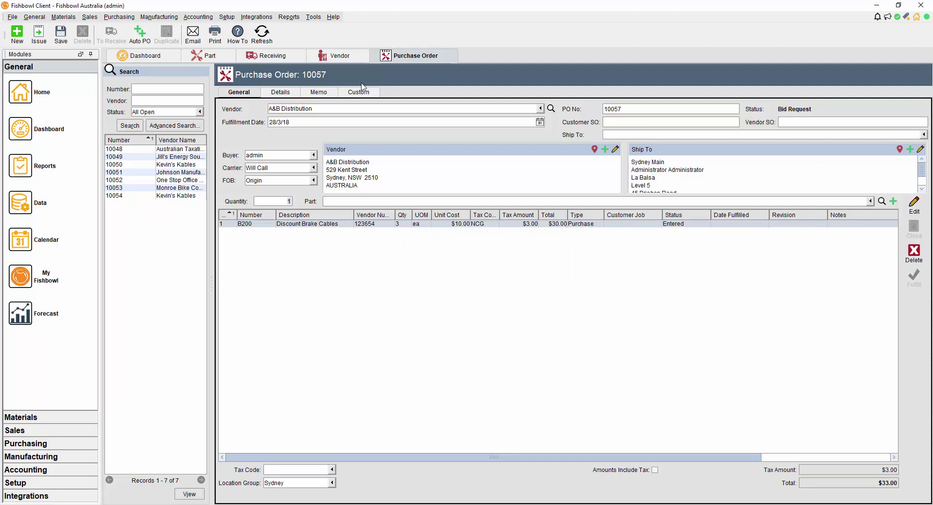
Check the vendor's part minimums, then add part BB2002 to the purchase order with quantity 1, declining the vendor's minimum quantity.
click(330, 57)
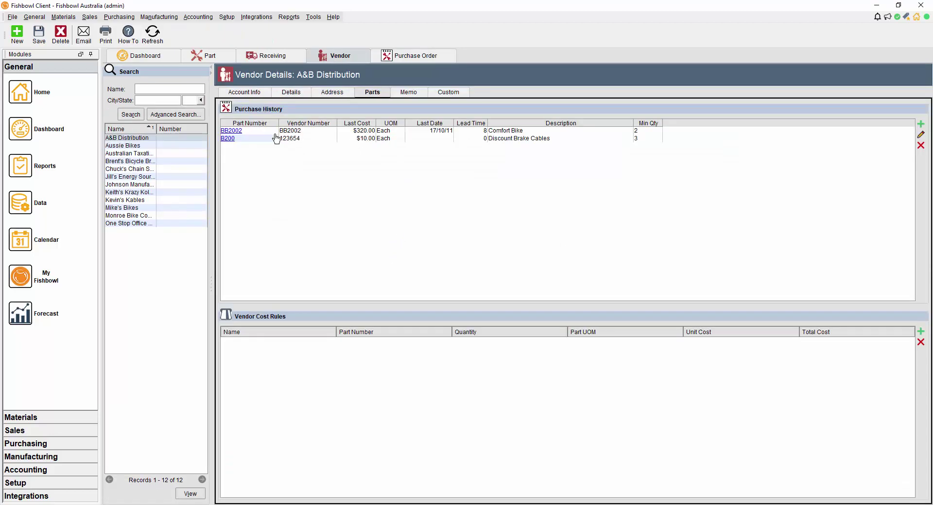
click(416, 57)
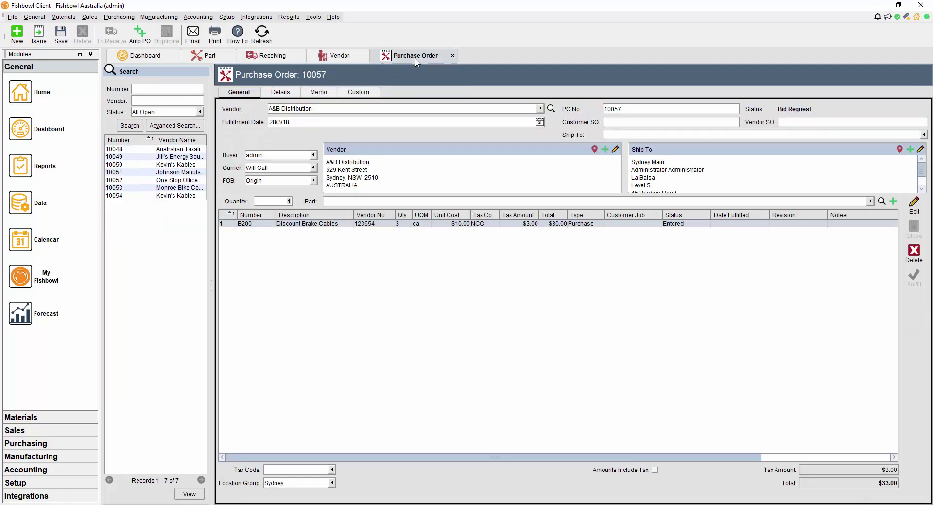
click(366, 203)
text(b)
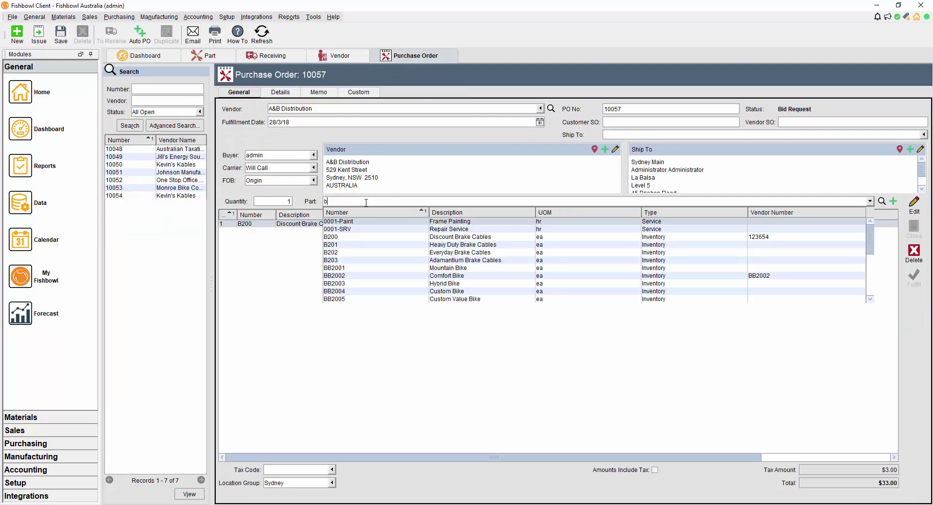
text(b2)
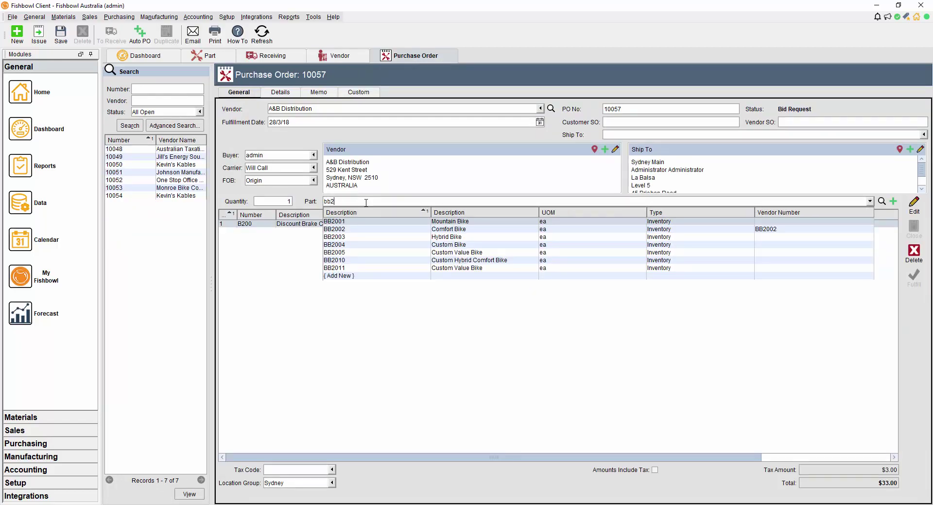
text(002)
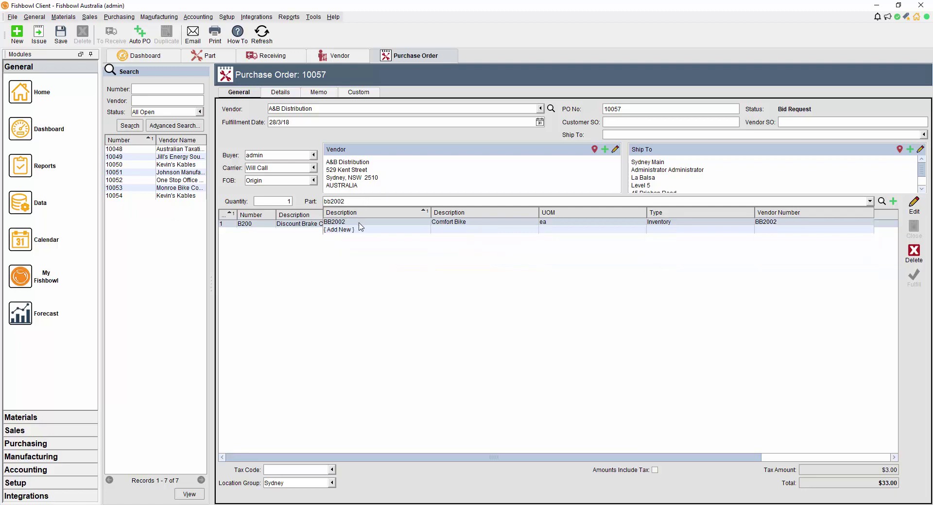
click(359, 223)
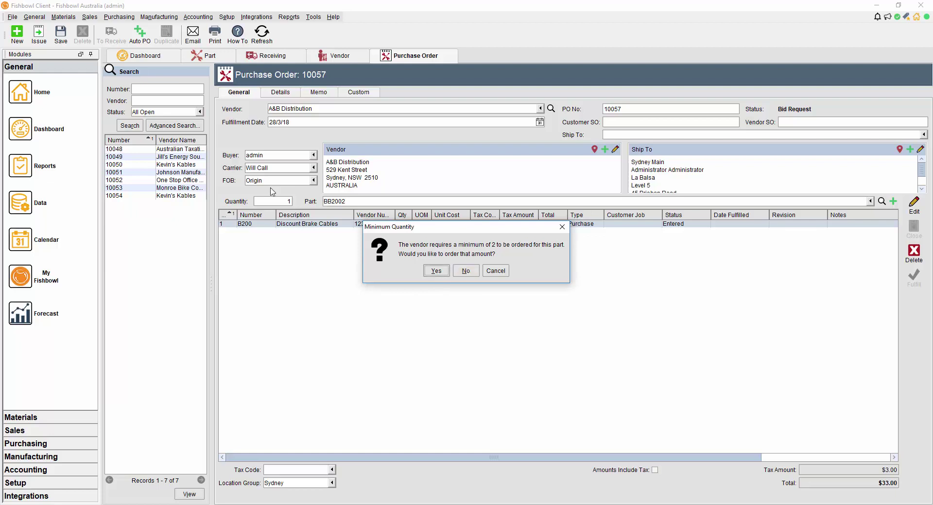
click(465, 275)
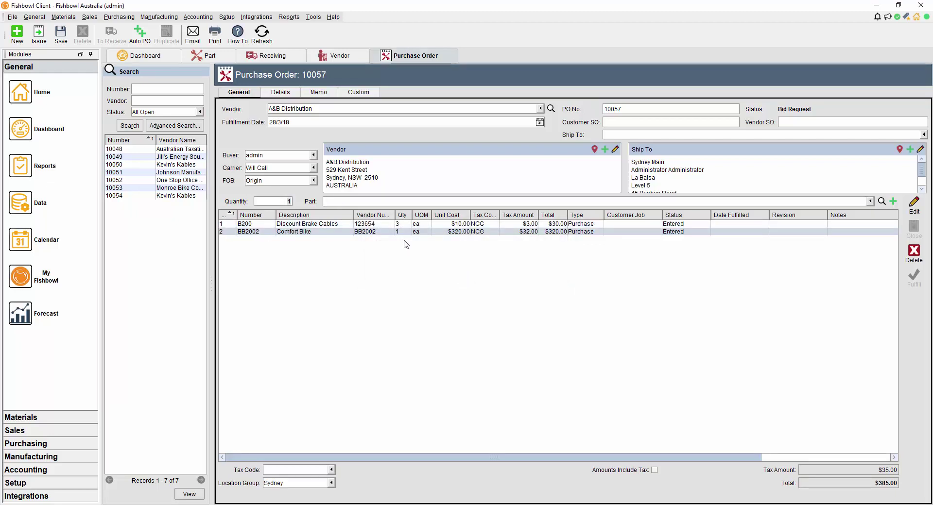
Add part BB2002 to the purchase order again, accepting the vendor's minimum quantity of 2.
click(335, 198)
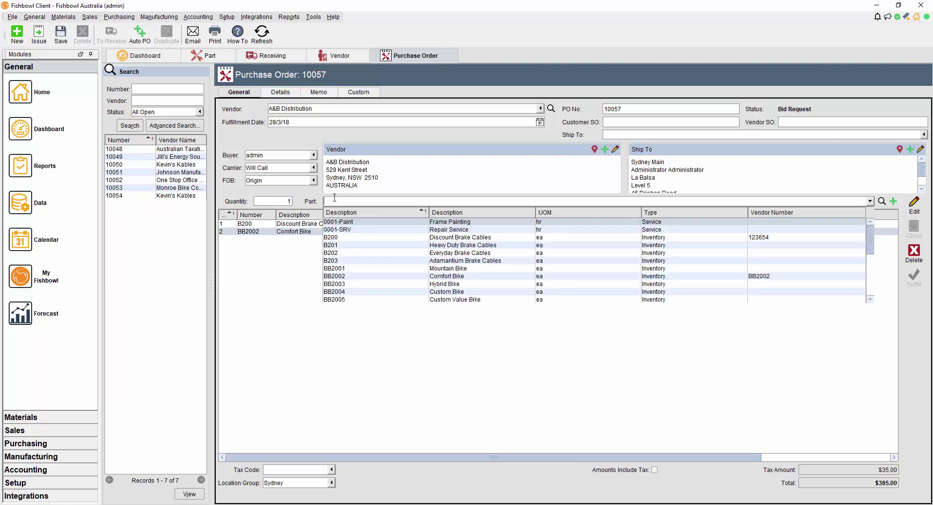
text(bb)
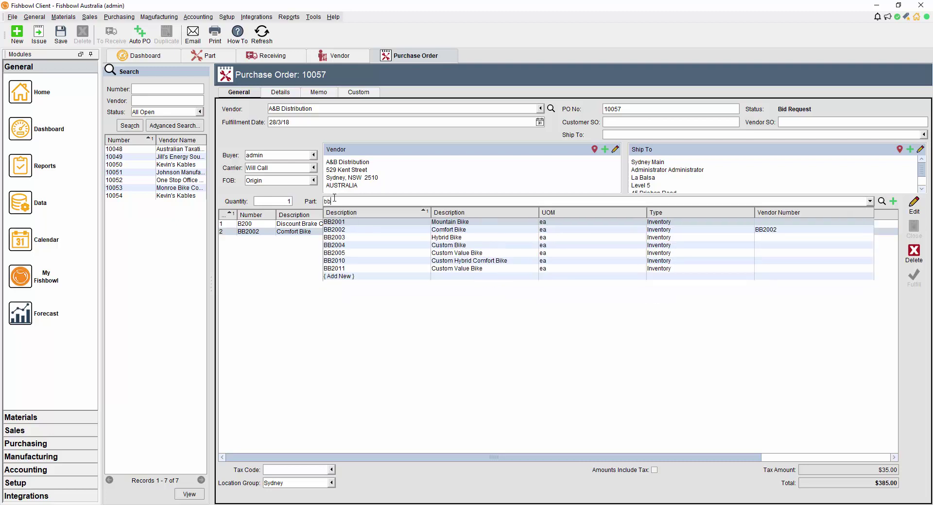
click(350, 230)
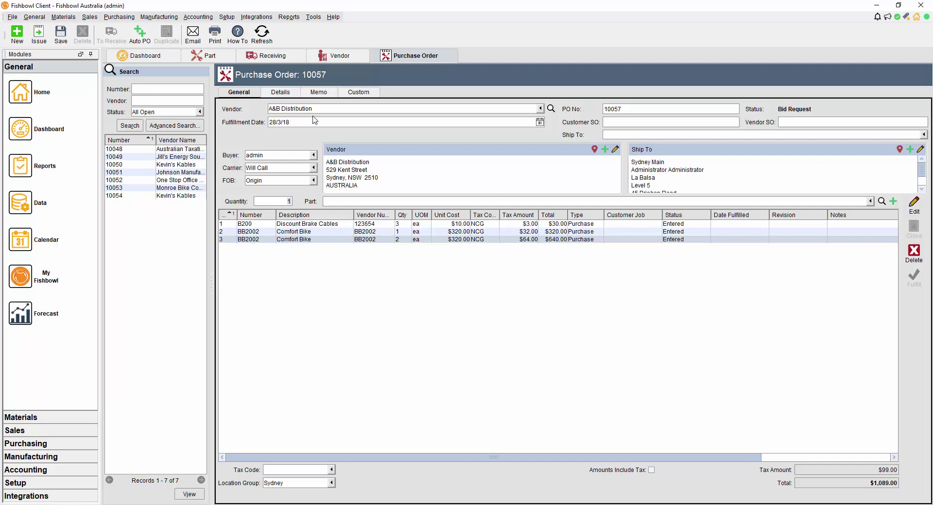
Start a data import with the Vendor Parts type and proceed to its preparation instructions.
click(12, 18)
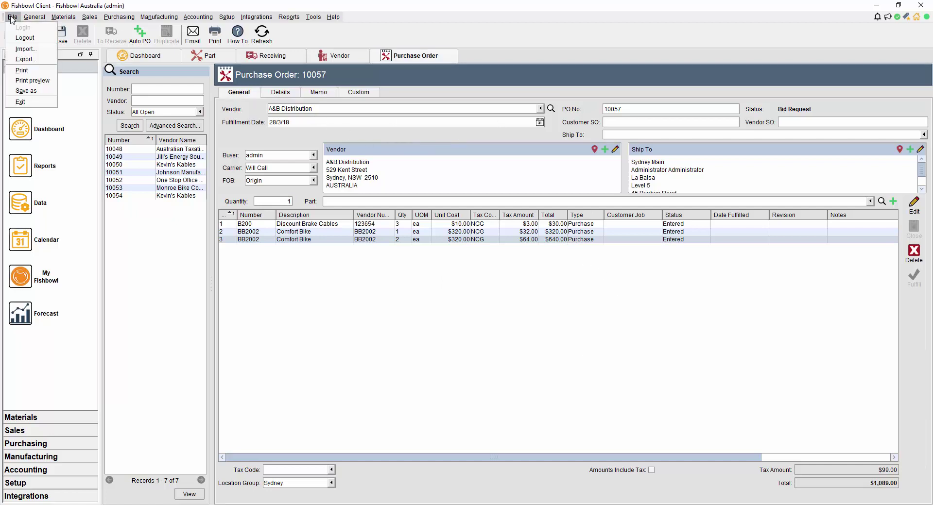
click(28, 50)
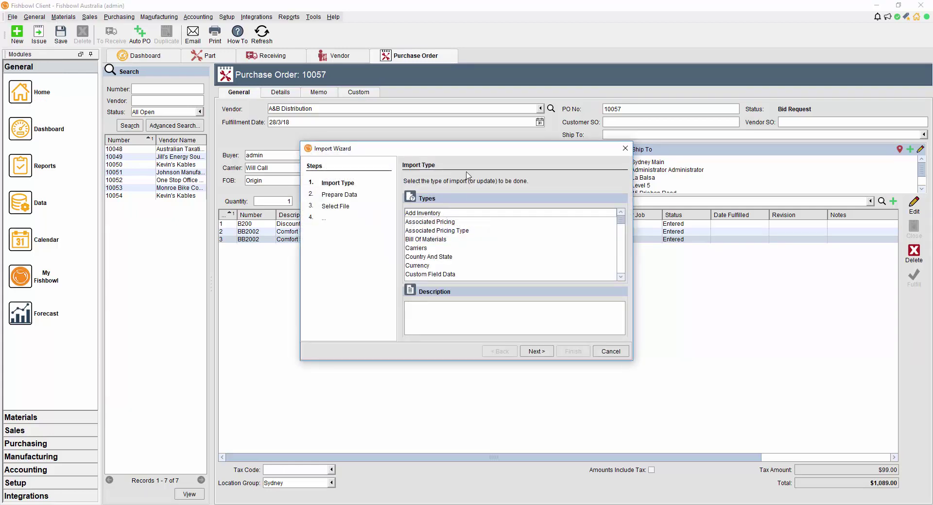
drag(462, 153, 443, 84)
click(408, 179)
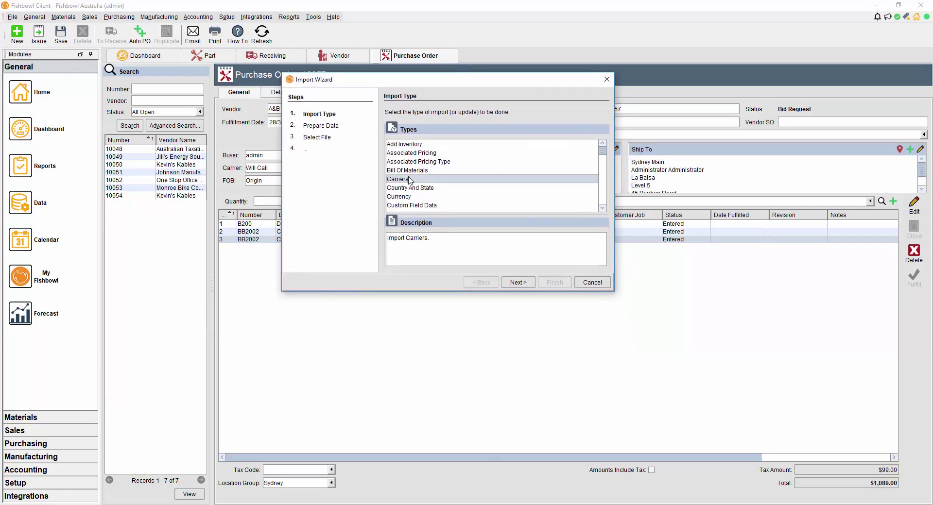
text(v)
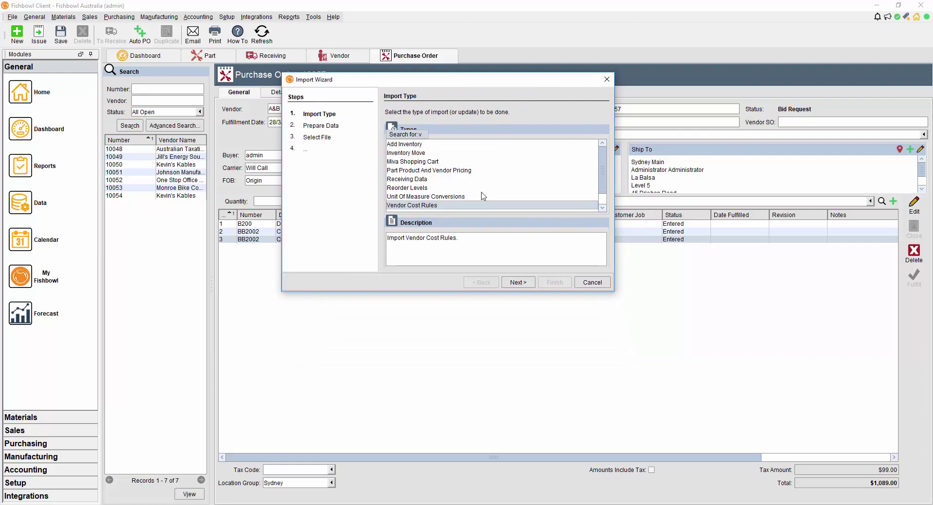
scroll(482, 195, down, 1)
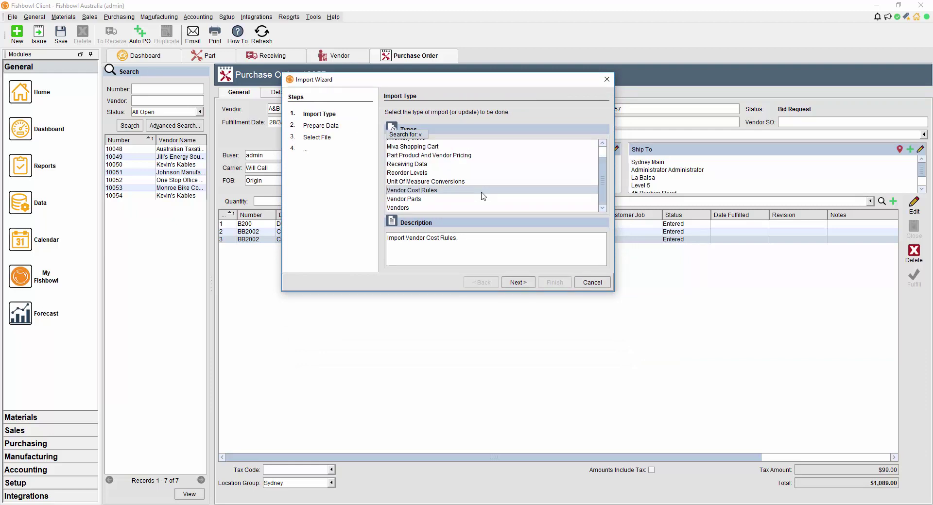
click(409, 203)
click(517, 283)
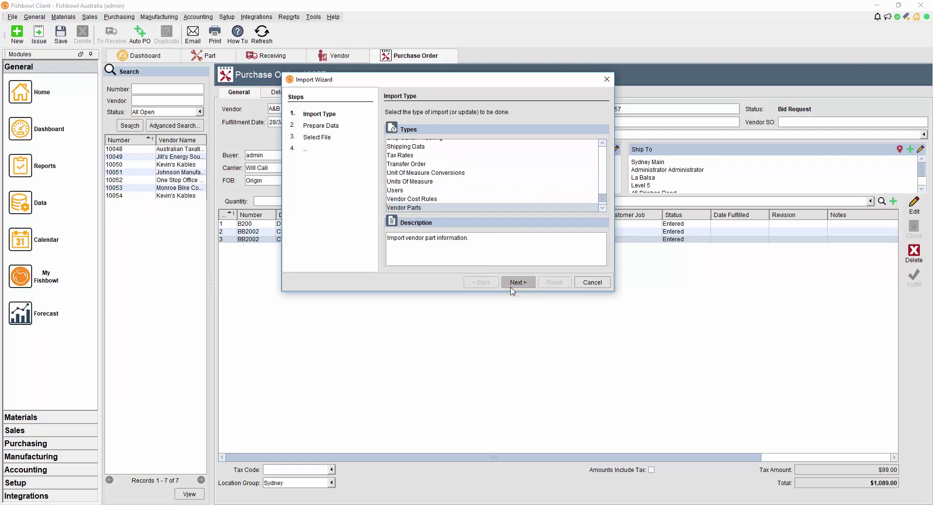
Examine the field table in the vendor parts import instructions, from the Vendor column through MinQty, in a widened wizard window.
click(477, 126)
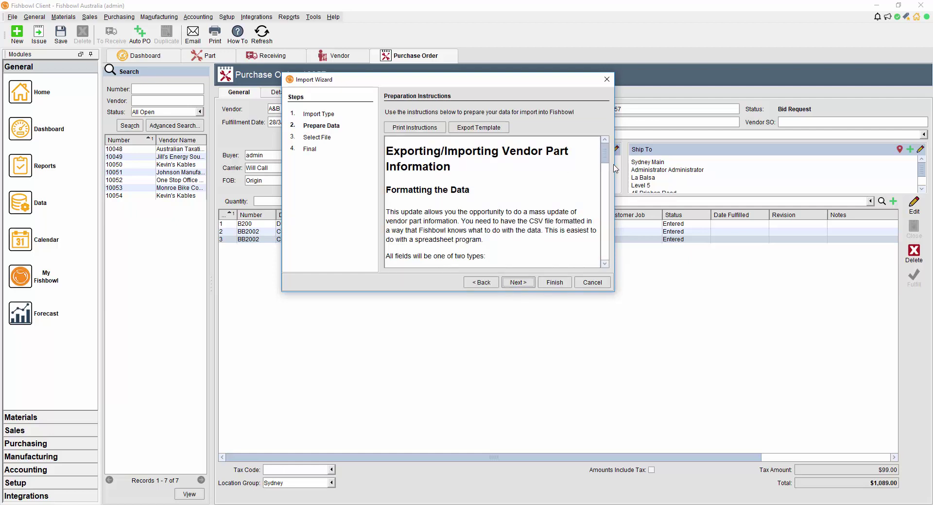
drag(615, 175, 741, 176)
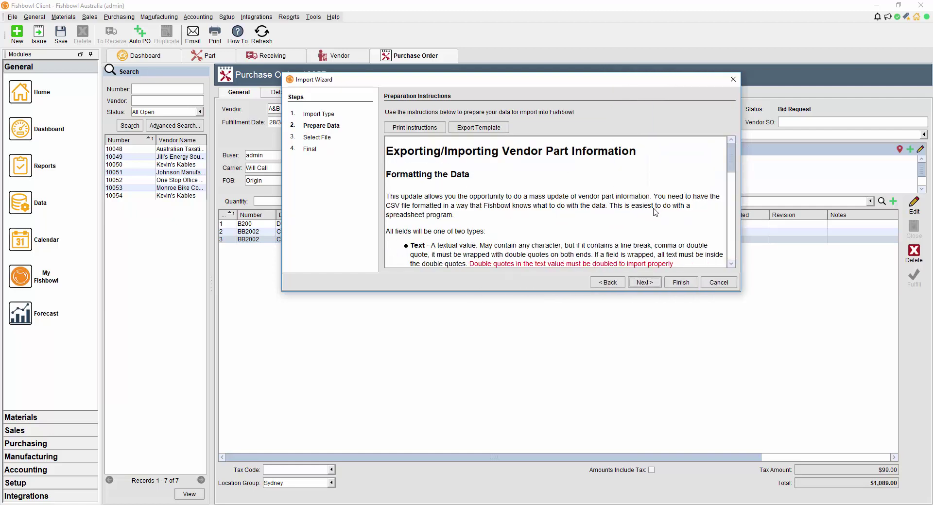
scroll(655, 212, down, 3)
scroll(655, 212, down, 2)
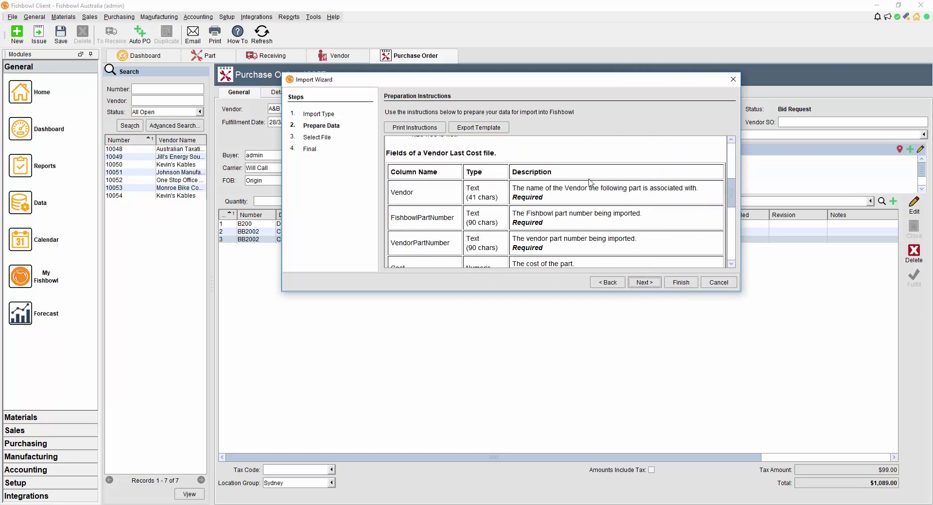
scroll(503, 232, down, 2)
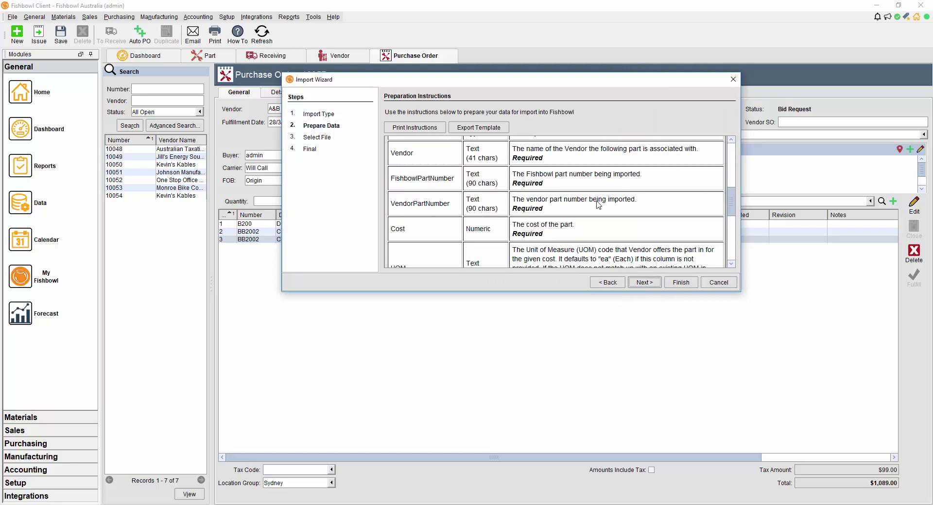
scroll(550, 227, down, 2)
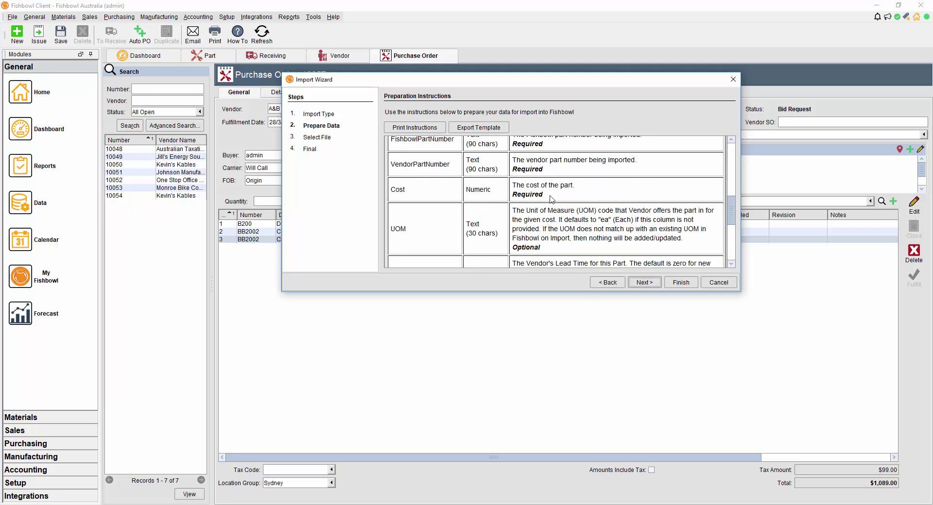
scroll(552, 199, down, 6)
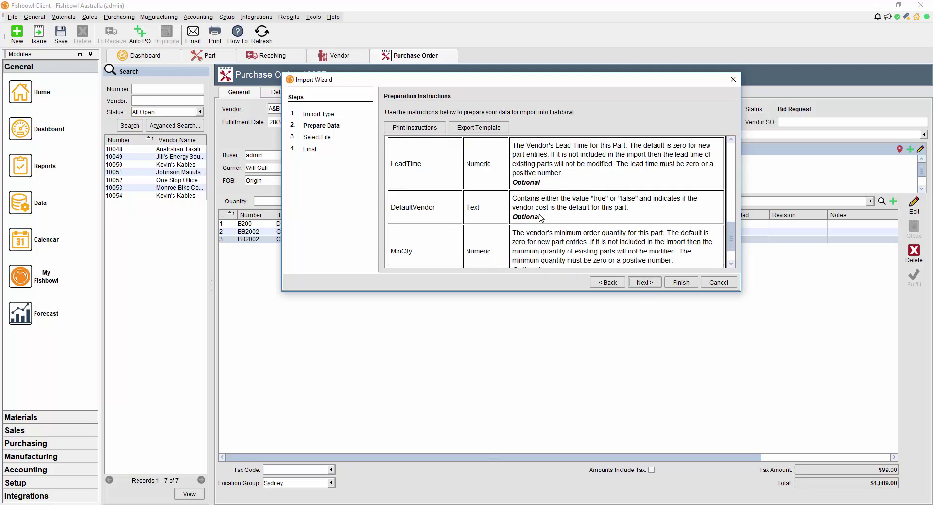
scroll(547, 214, down, 2)
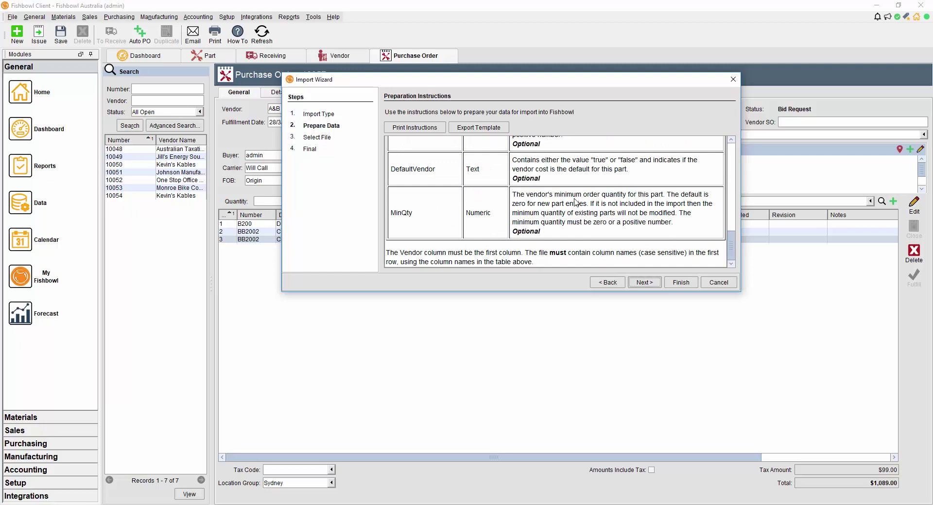
scroll(491, 149, up, 9)
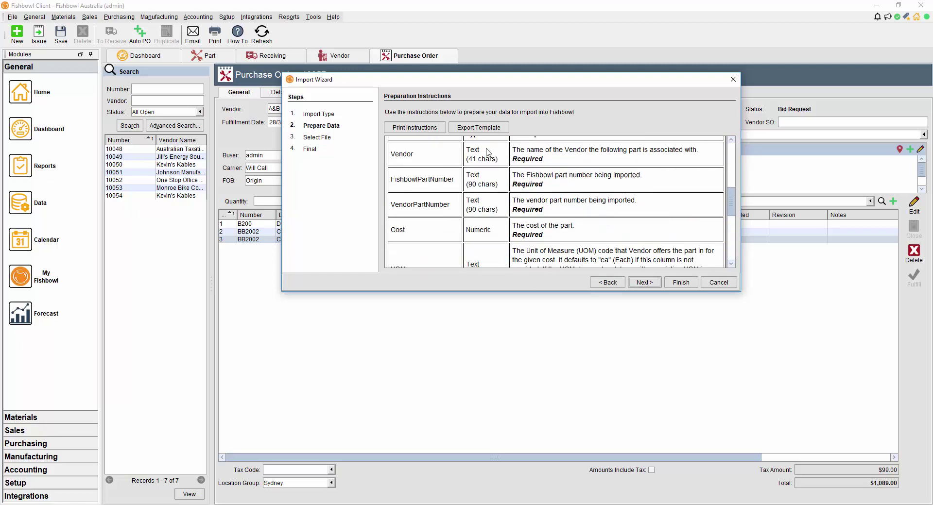
scroll(488, 152, up, 5)
Export the vendor parts import template to the Desktop as VendorParts.csv.
click(468, 128)
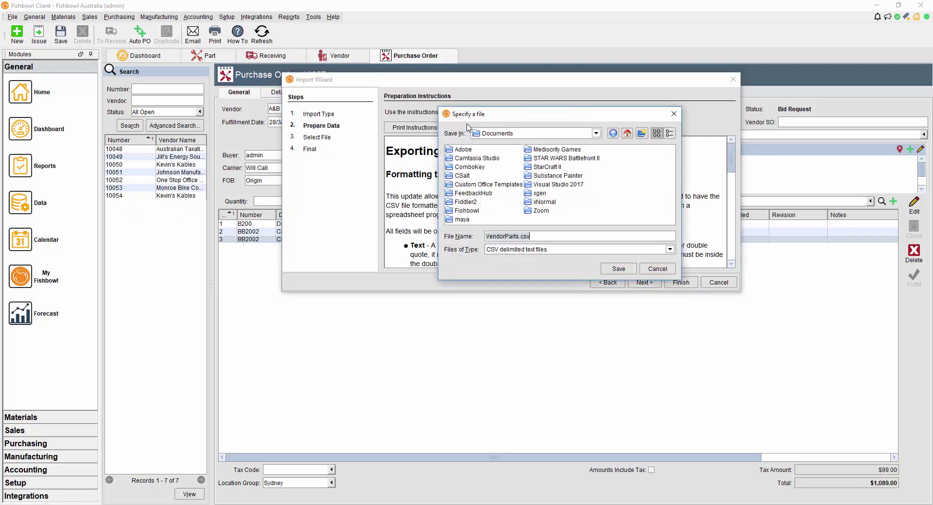
click(630, 136)
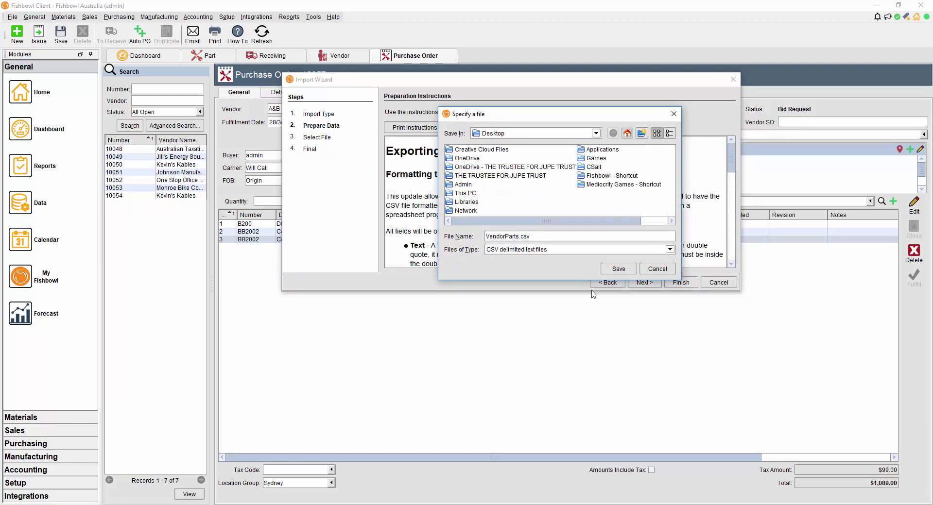
click(618, 270)
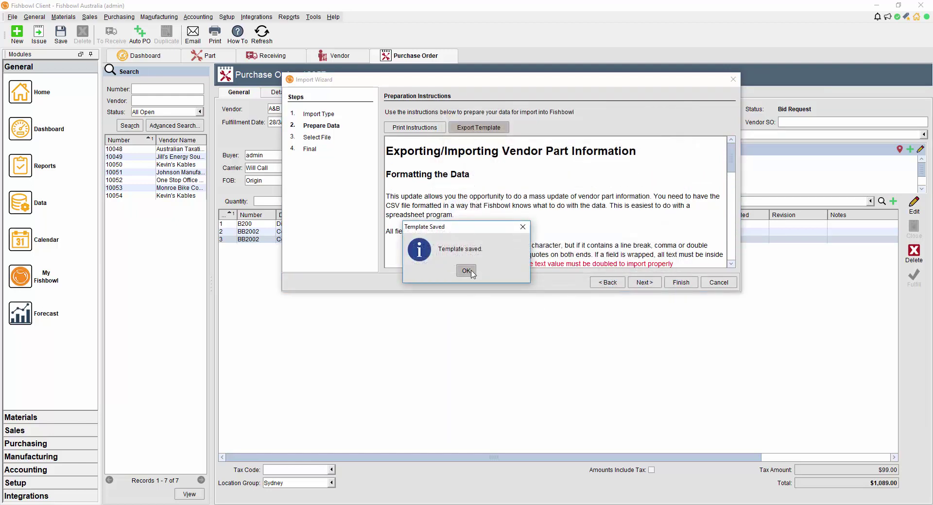
click(471, 273)
Switch to the desktop, open VendorParts.csv in Excel and fit all column widths to their headings.
right_click(570, 500)
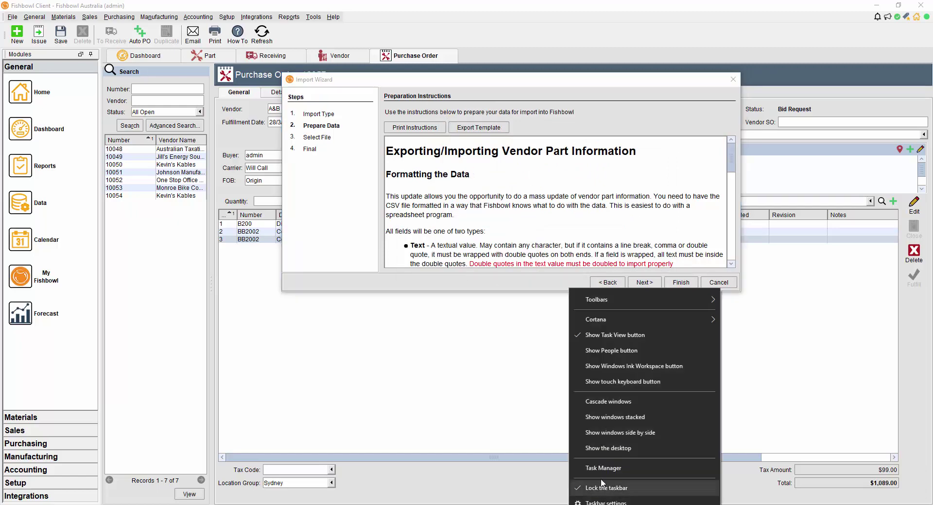
click(608, 449)
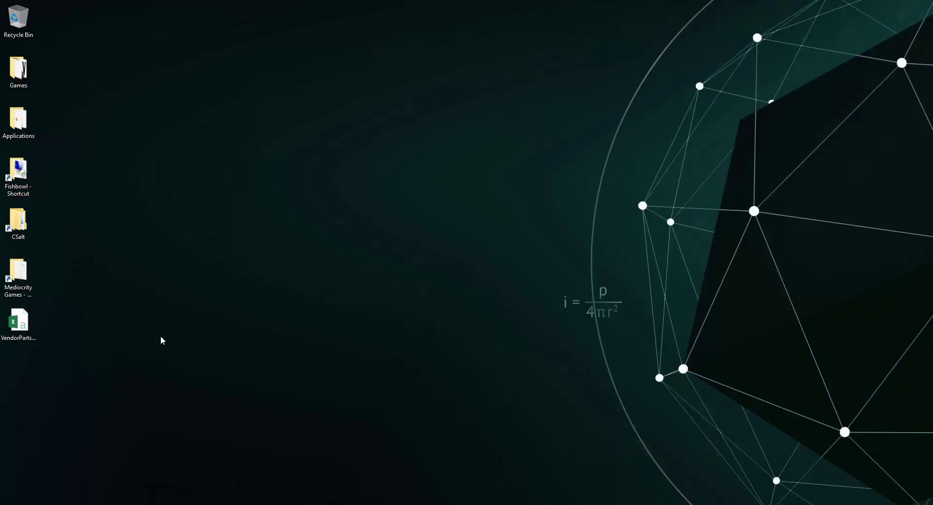
drag(12, 327, 343, 231)
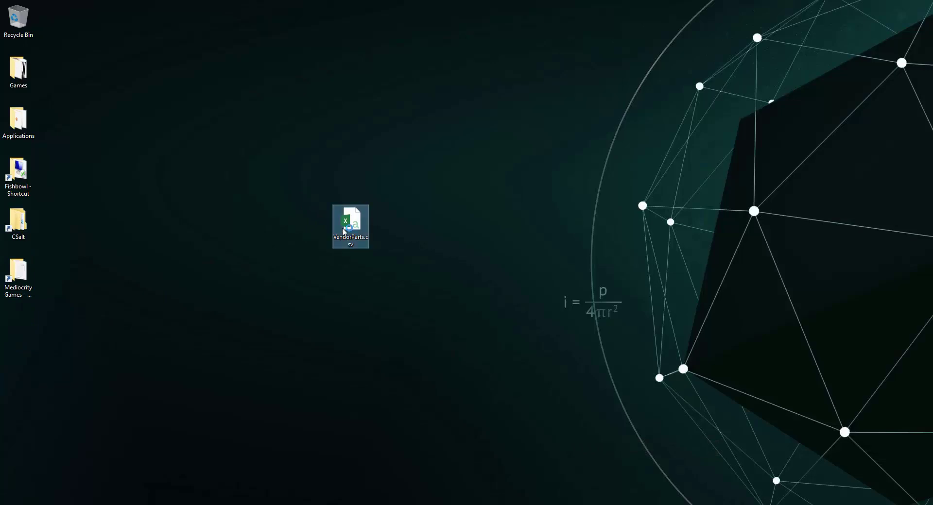
double_click(343, 232)
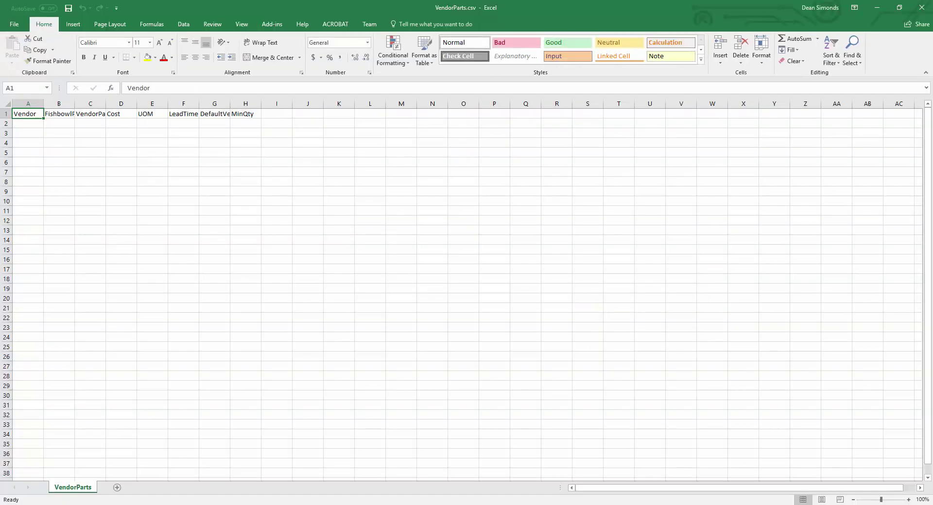
click(11, 102)
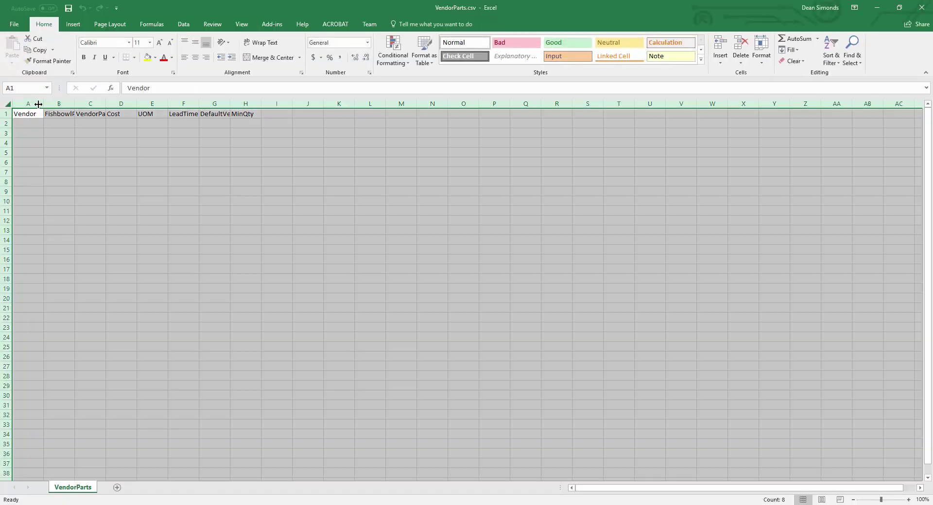
double_click(43, 103)
Examine each column of the VendorParts.csv template in row 2, from Vendor through MinQty.
click(22, 124)
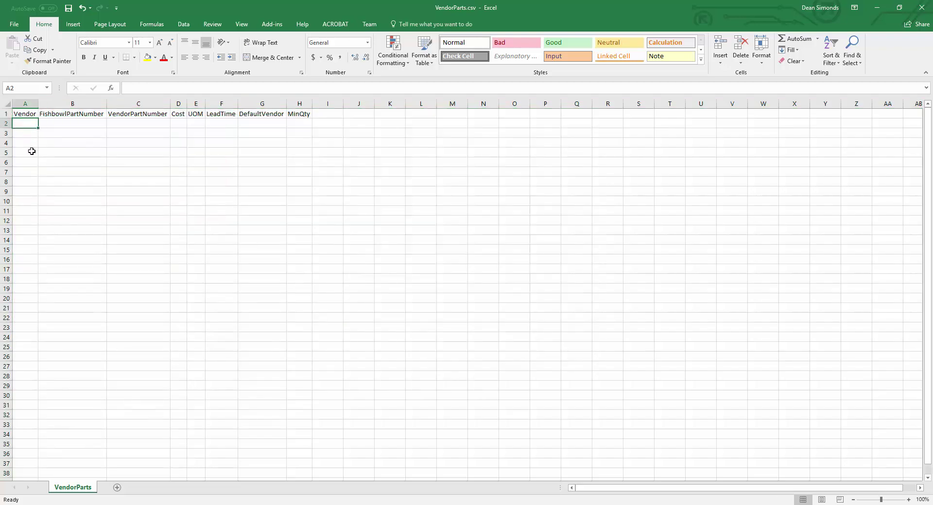
click(58, 124)
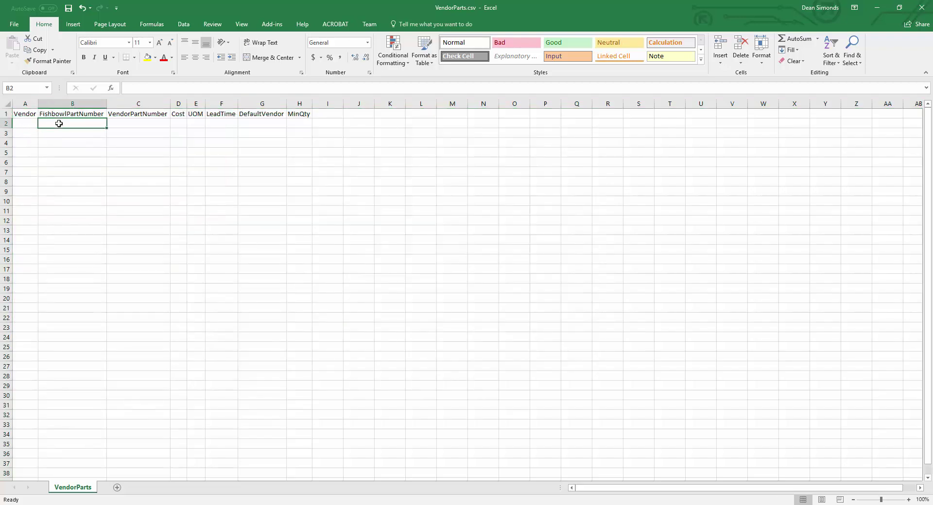
click(129, 126)
click(177, 126)
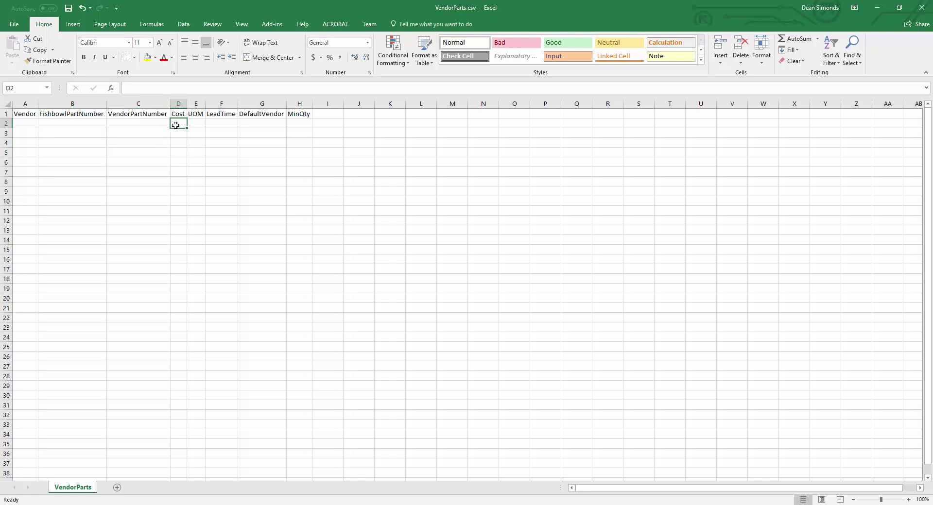
click(195, 127)
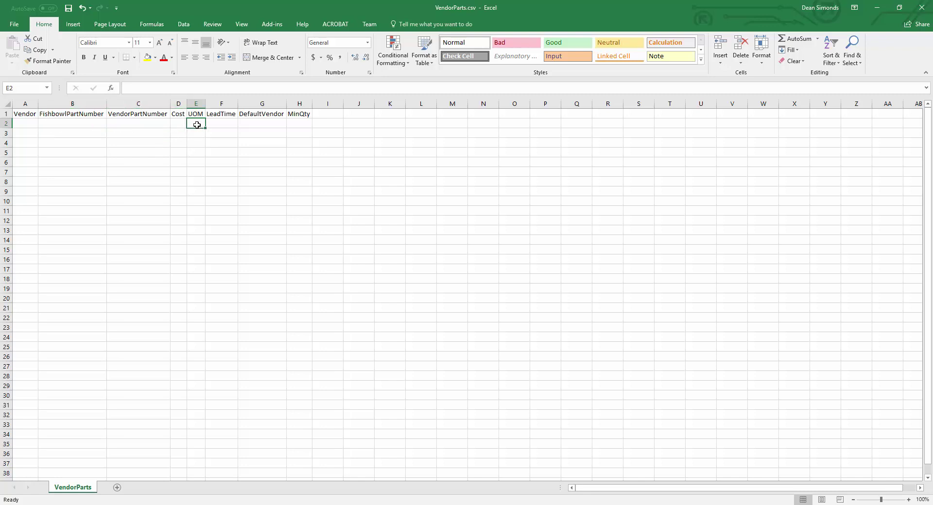
click(224, 125)
click(273, 127)
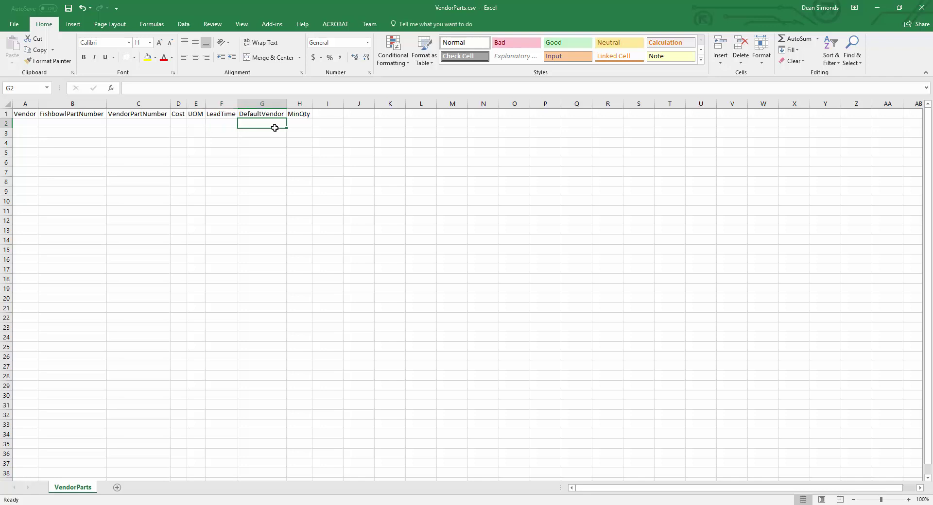
click(294, 128)
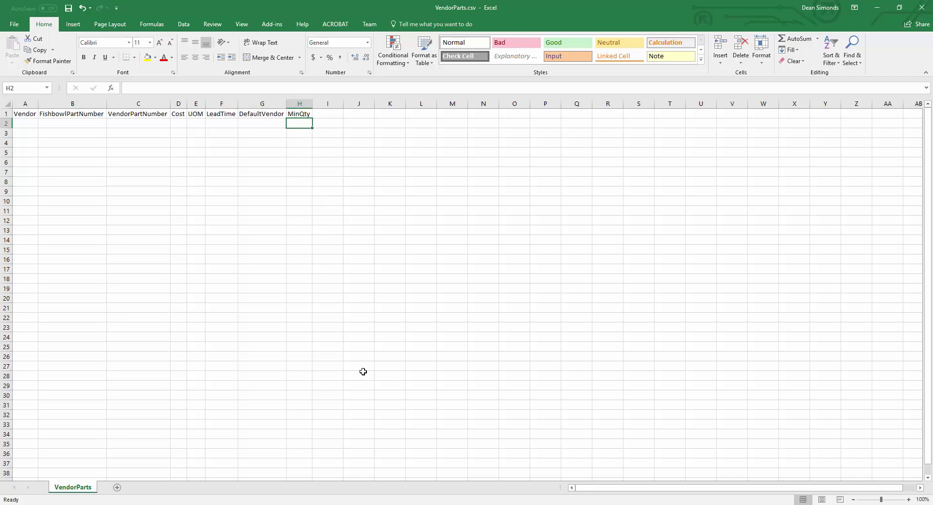
Switch back to Fishbowl and cancel the open Vendor Parts import wizard.
mouse_move(379, 491)
click(383, 449)
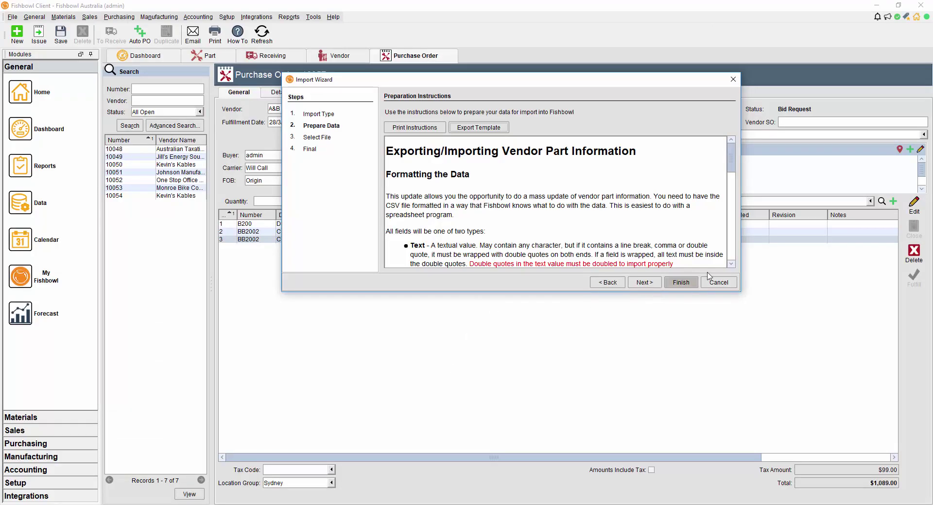
click(719, 282)
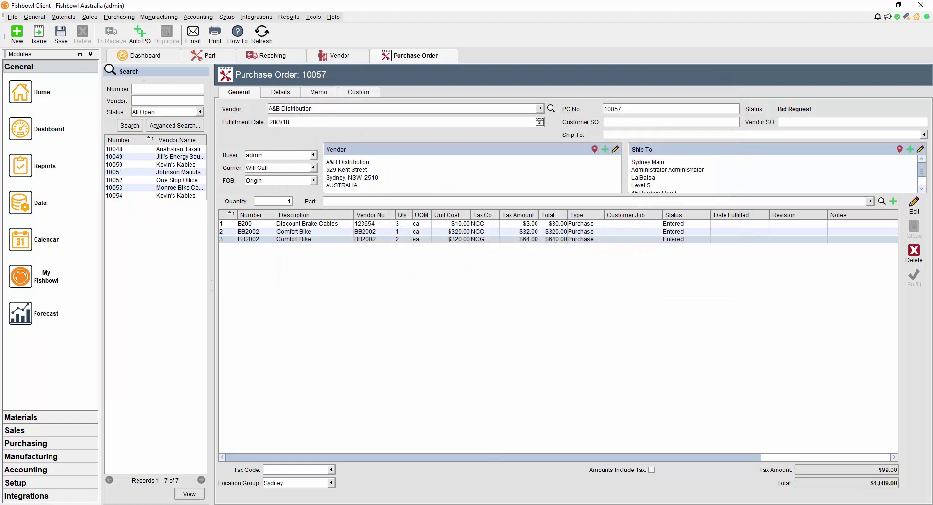
Reopen the data import wizard, locate the Vendor Parts type and cancel without importing.
click(12, 17)
click(27, 49)
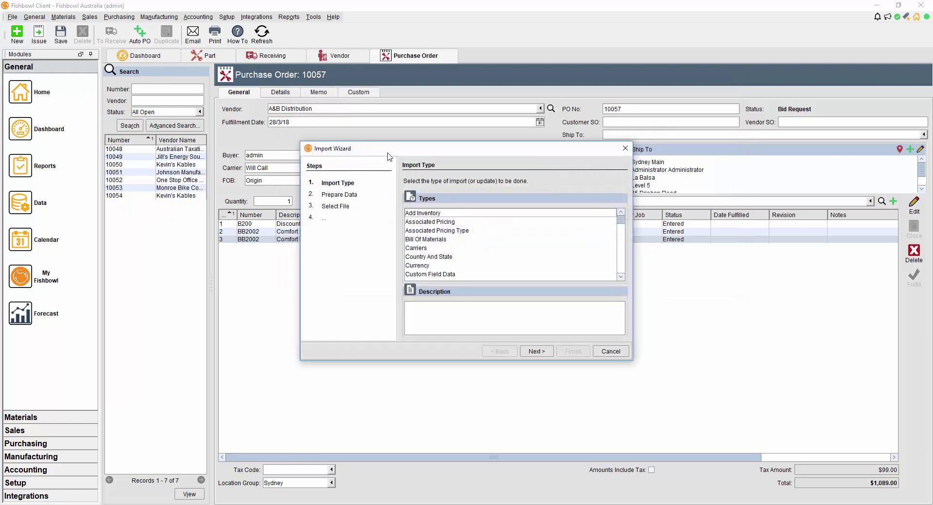
click(430, 263)
text(v)
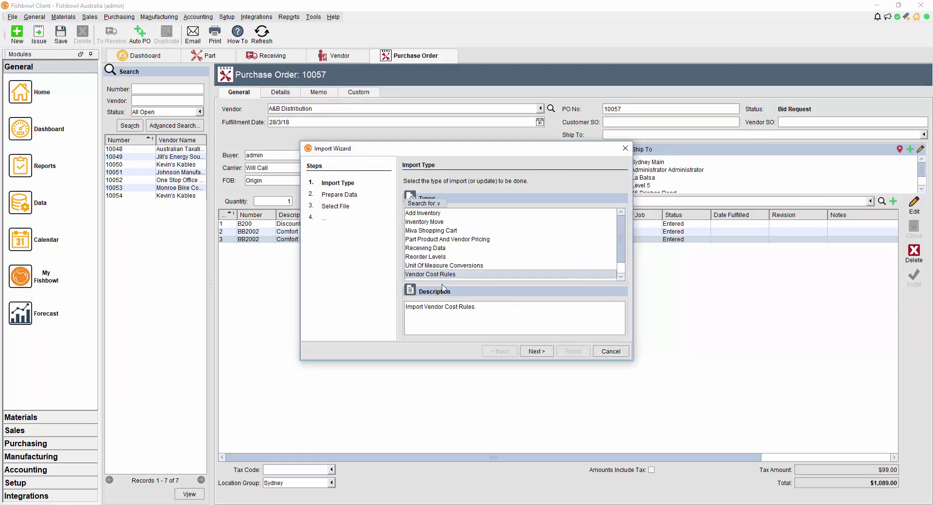
scroll(449, 281, down, 1)
click(437, 268)
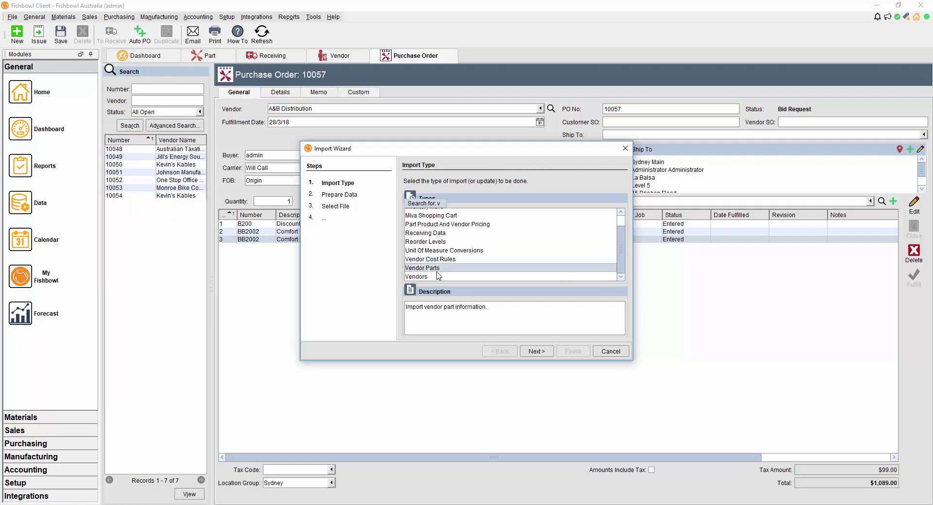
click(622, 357)
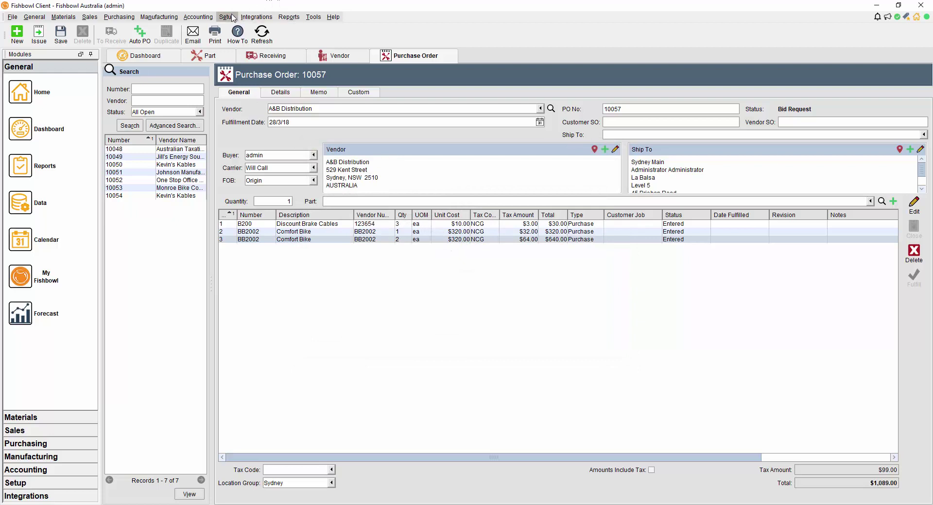
Open the Schedule module and start a new scheduled task of the Database Backup type.
click(233, 18)
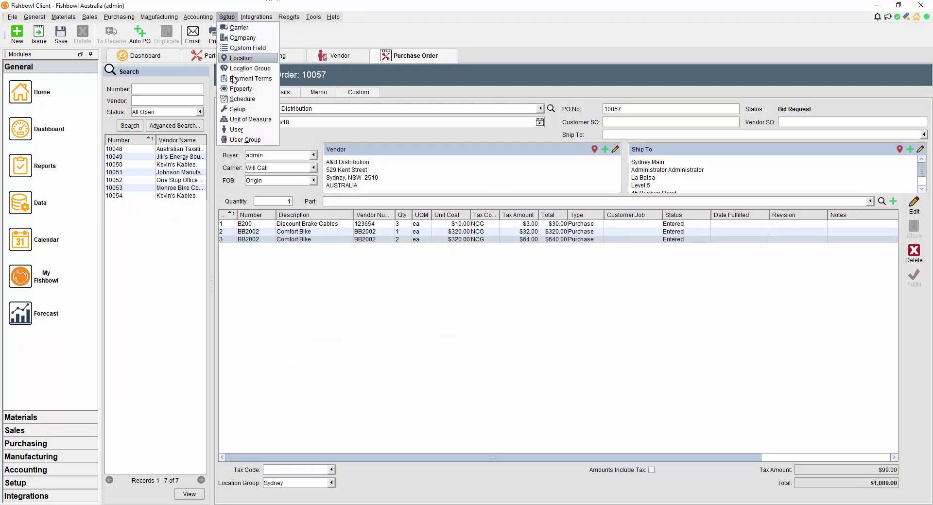
click(237, 99)
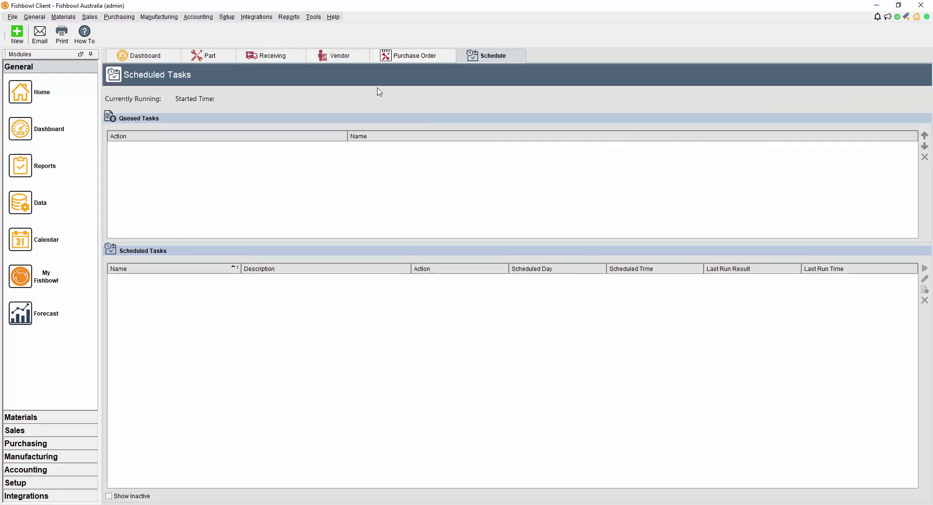
click(228, 18)
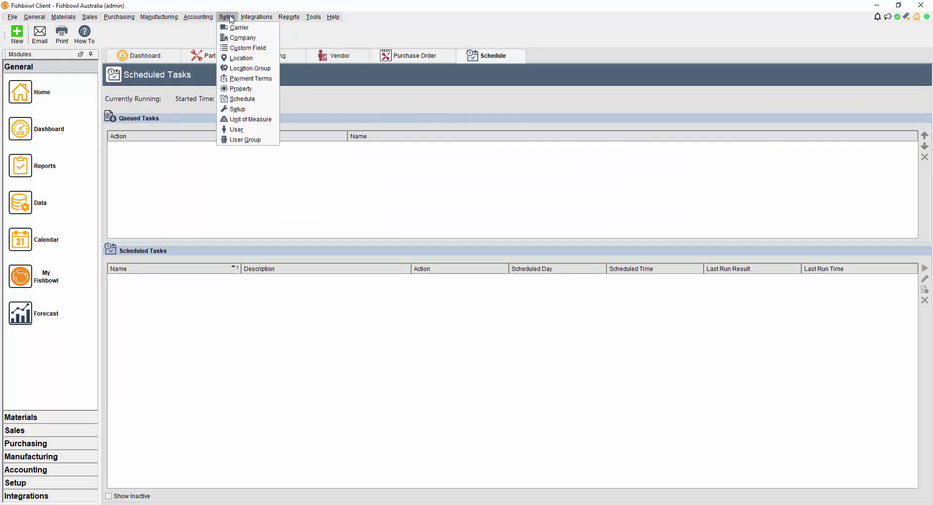
click(243, 103)
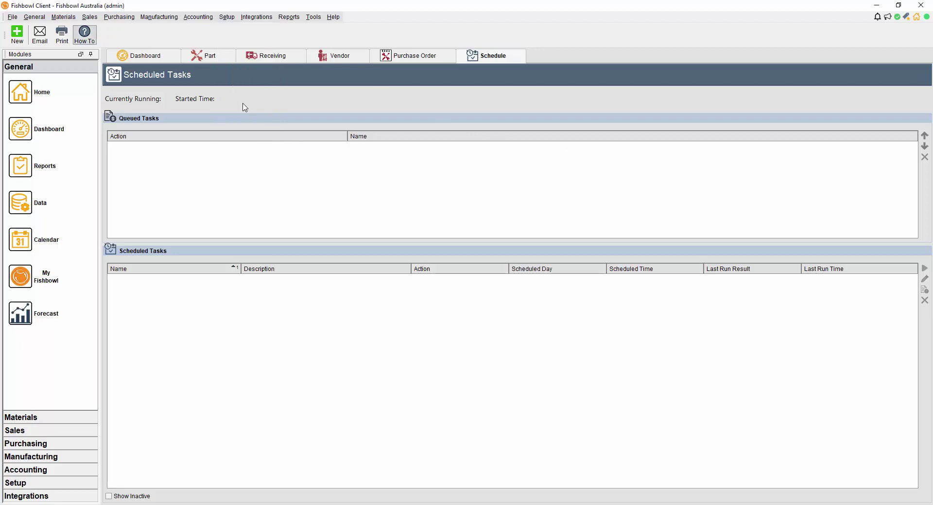
click(17, 33)
click(421, 223)
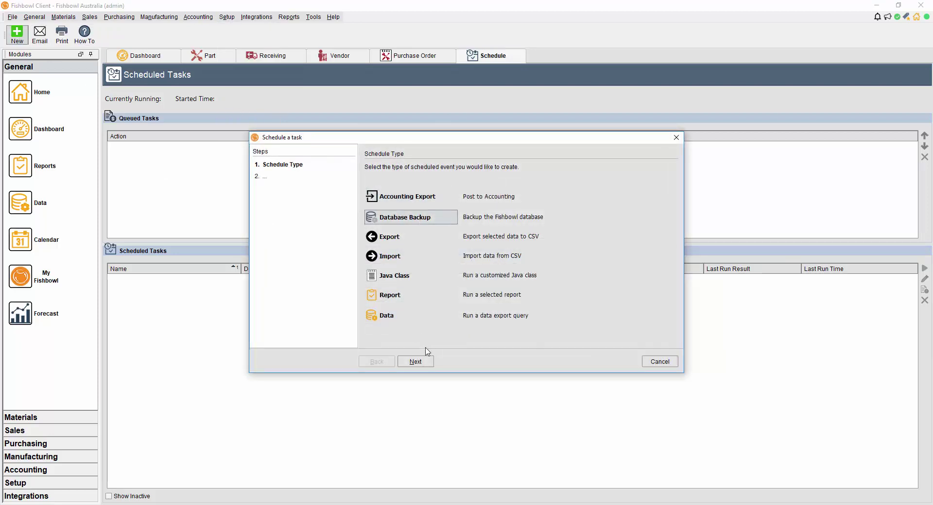
click(417, 362)
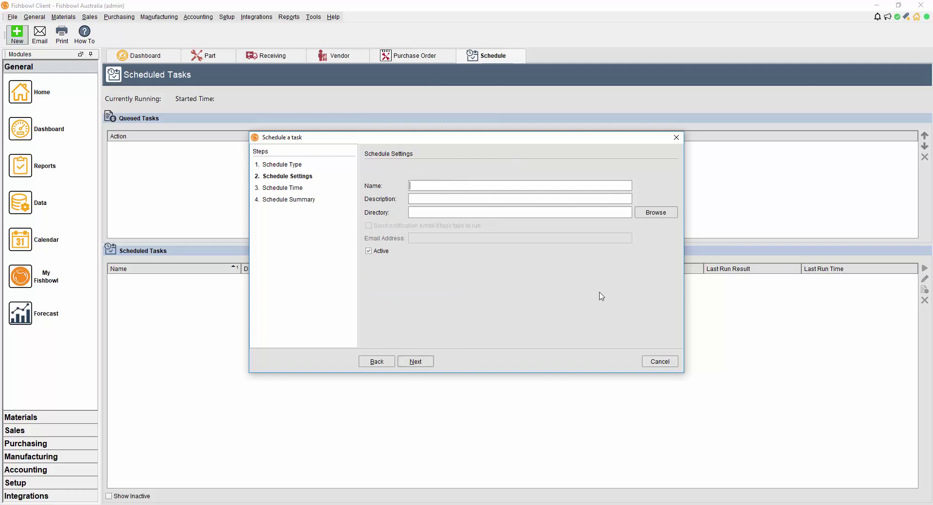
Set the backup task's name and description to 1 and its directory to C:\Users\Admin\Desktop.
click(655, 212)
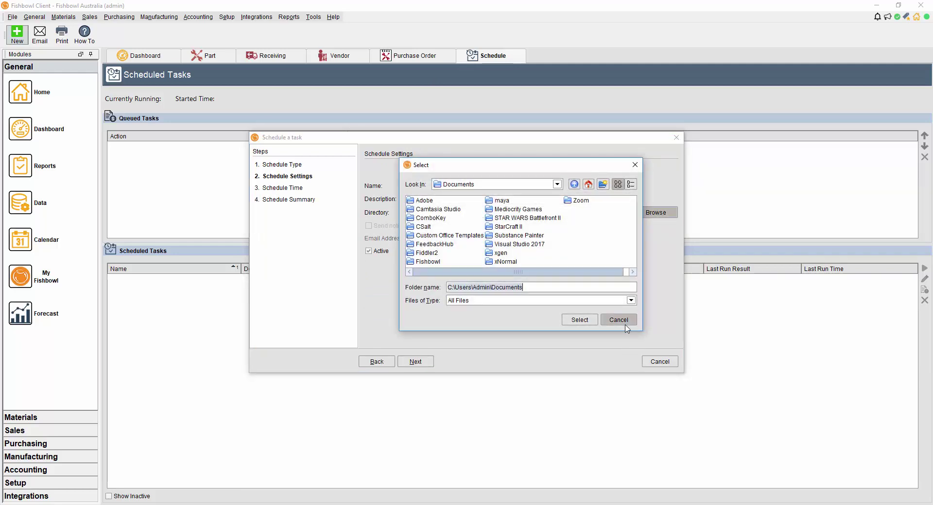
click(623, 322)
click(610, 183)
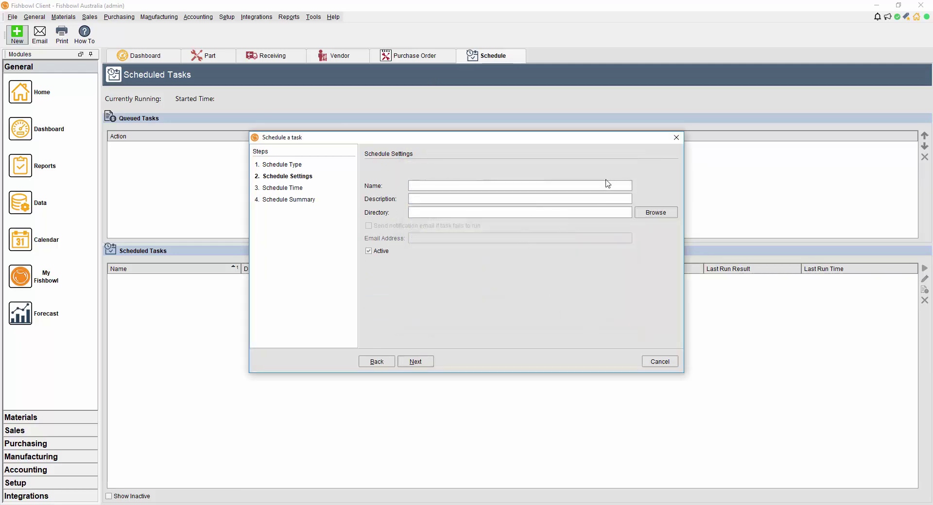
click(517, 194)
text(1)
click(498, 212)
text(1)
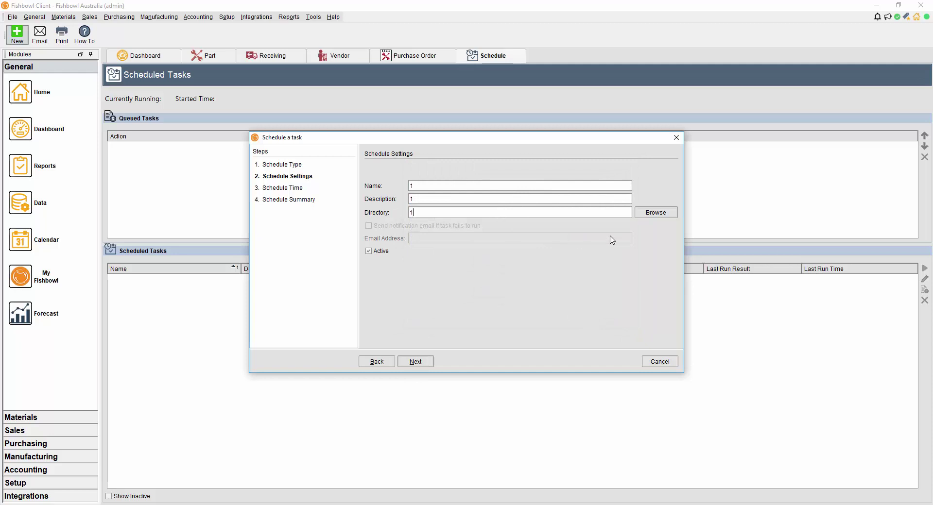
click(650, 214)
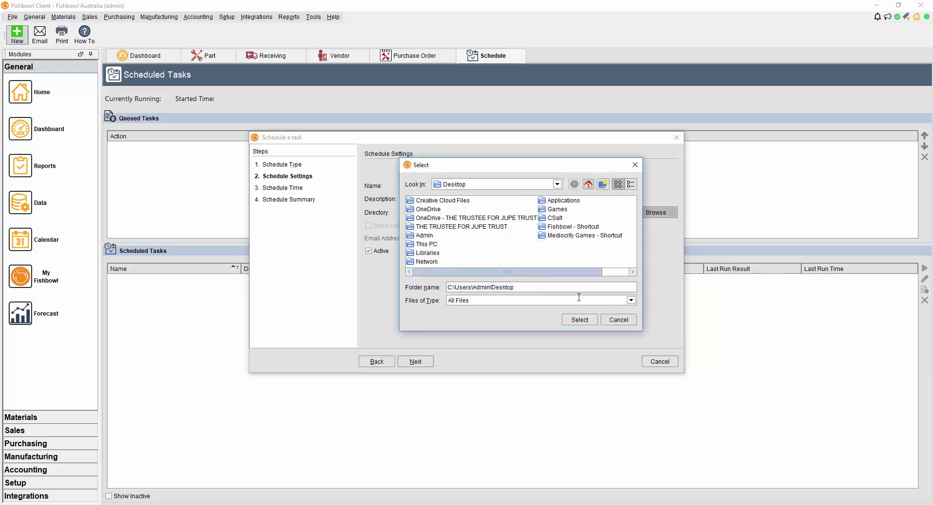
click(578, 319)
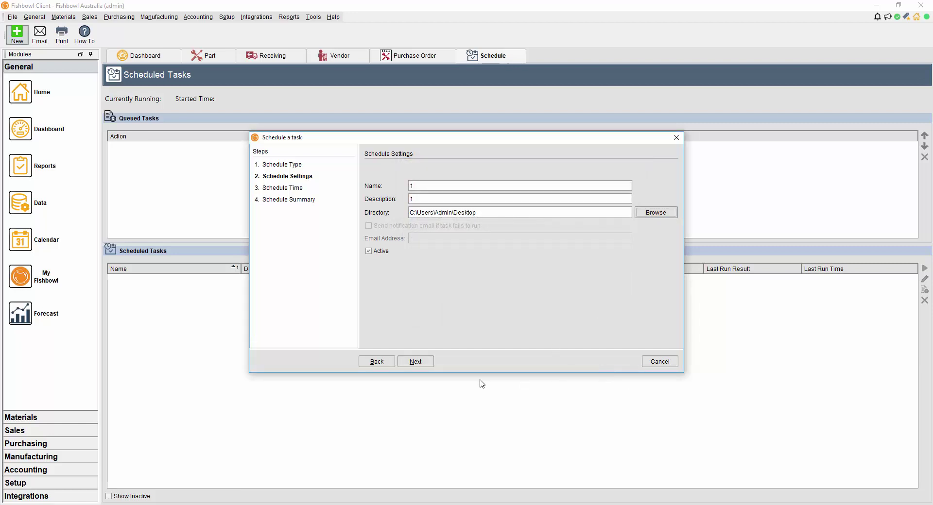
Finish the backup task with a Daily frequency at 12:00 AM and run it immediately.
click(415, 361)
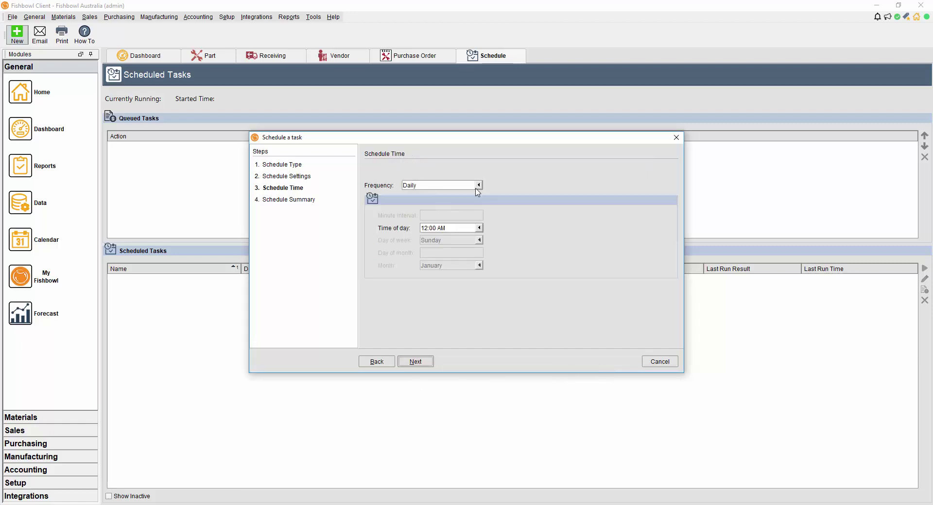
click(416, 362)
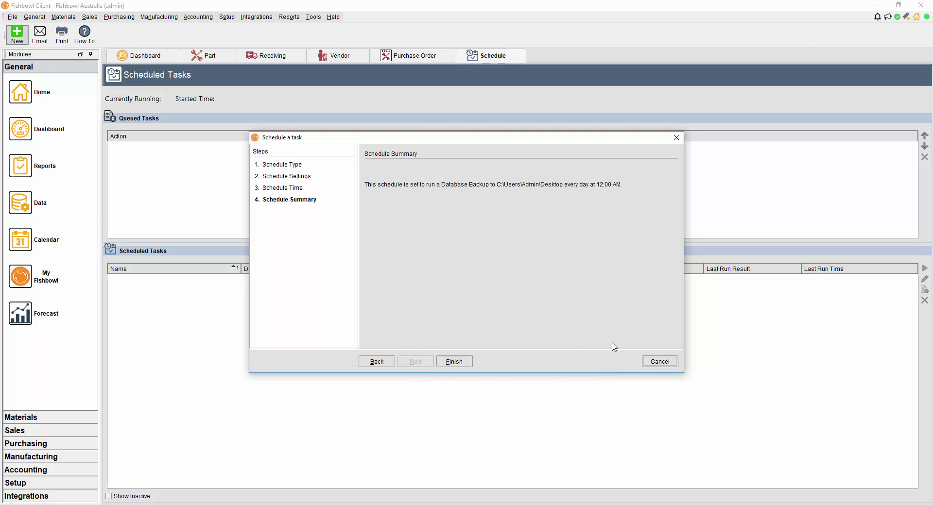
click(454, 362)
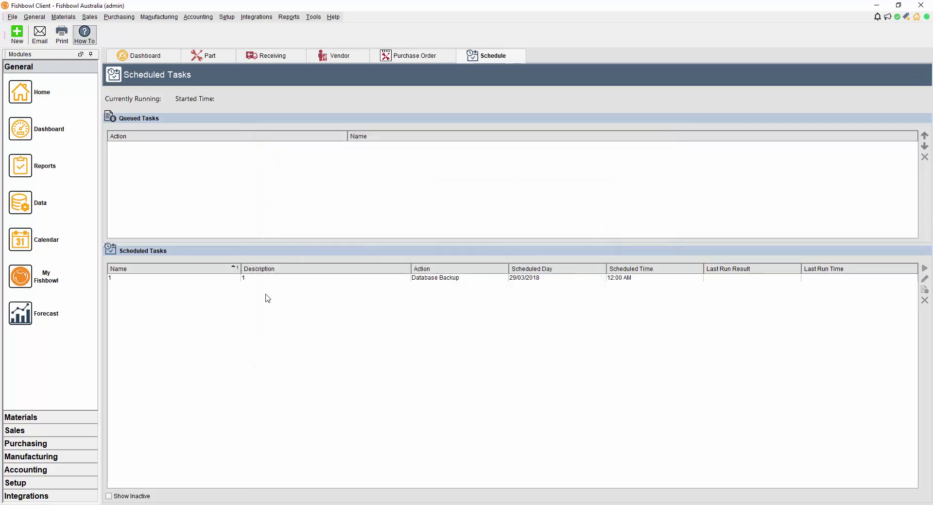
click(266, 278)
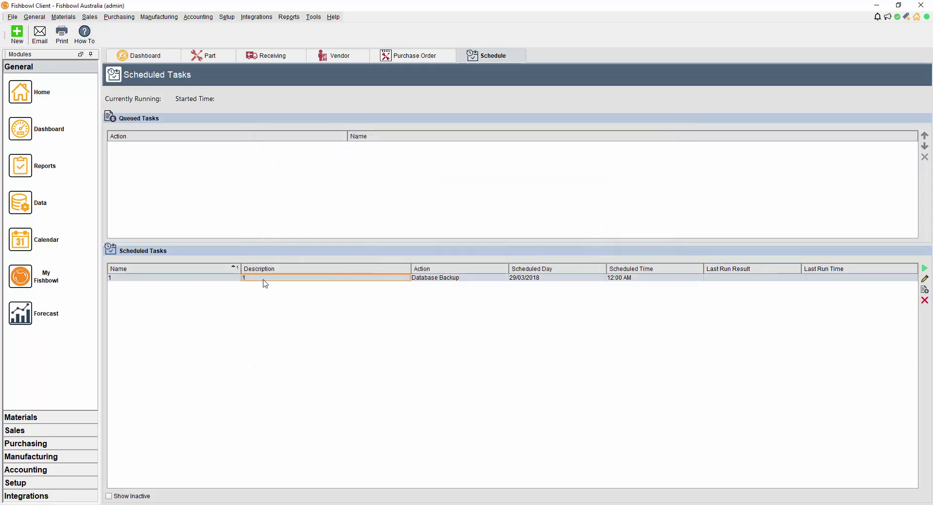
click(925, 268)
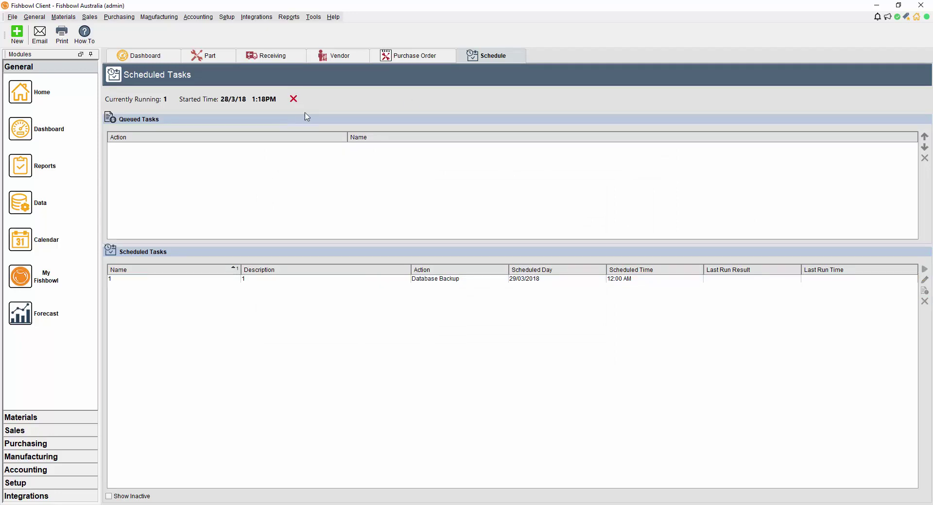